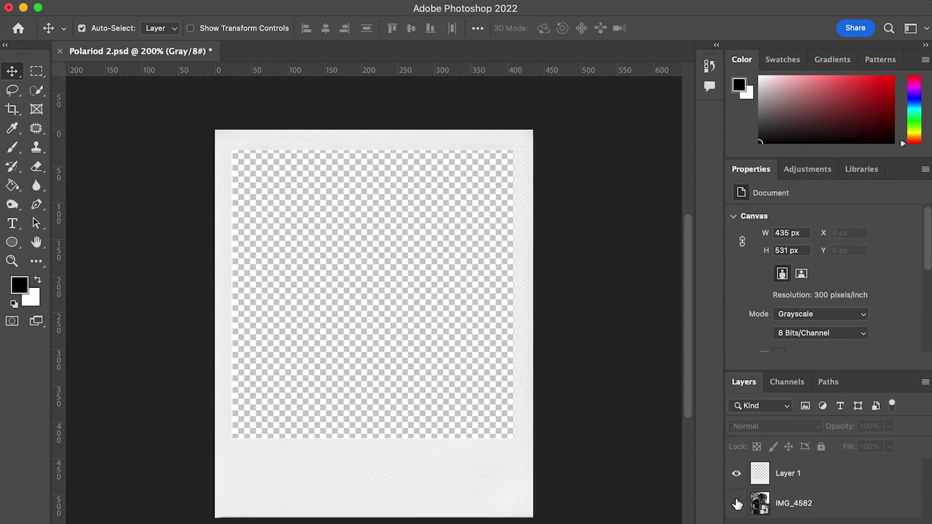
Hide and re-show the IMG_4582 photo and Layer 1 frame in Polaroid 2
{"action": "left_click", "coordinate": [737, 504]}
{"action": "left_click", "coordinate": [736, 473]}
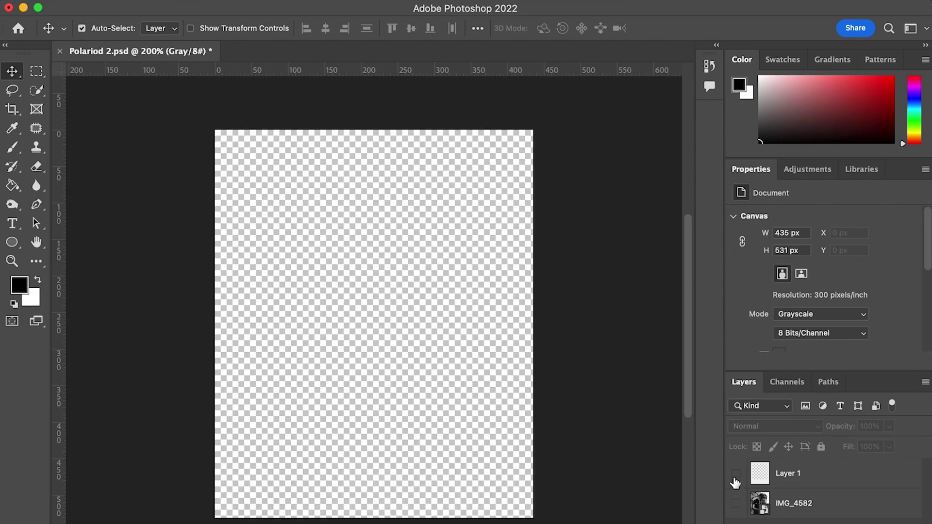
{"action": "left_click", "coordinate": [736, 475]}
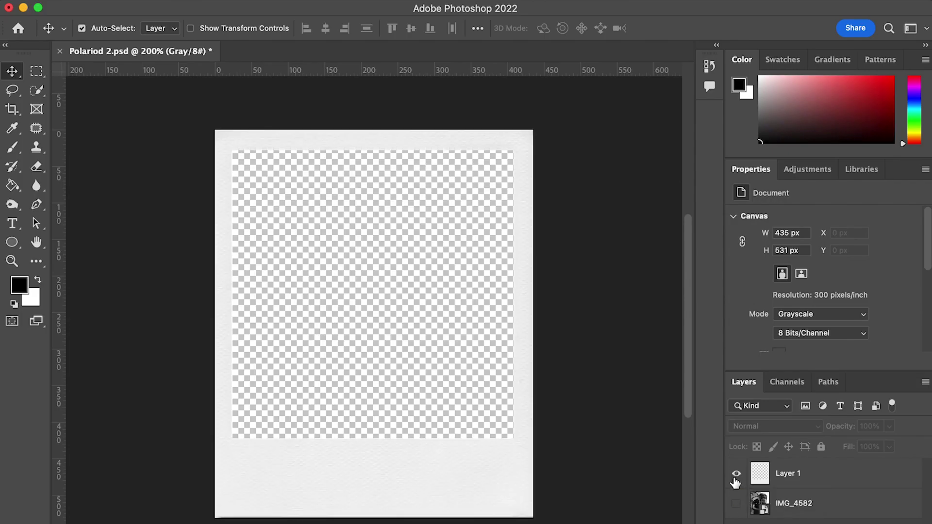
{"action": "left_click", "coordinate": [737, 504]}
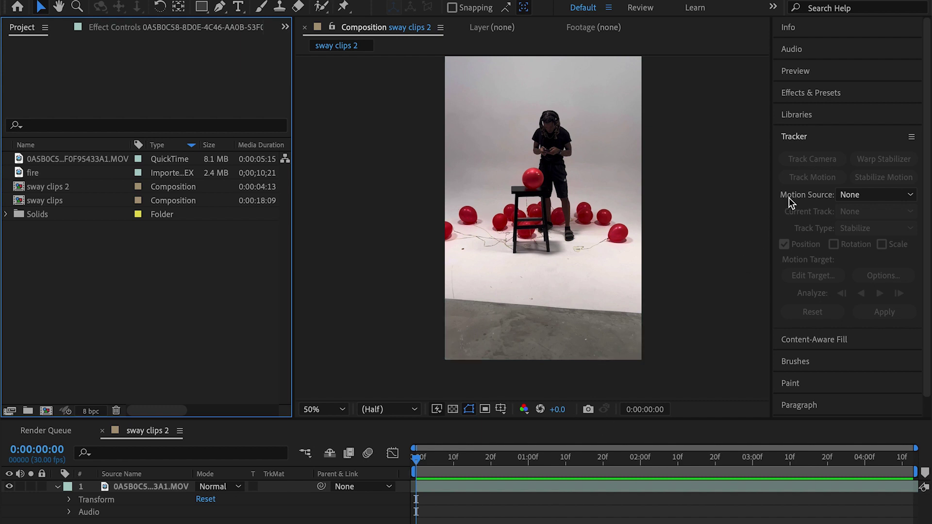
Run Track Camera on the studio footage layer to solve a 3D Camera Tracker
{"action": "left_click", "coordinate": [447, 490]}
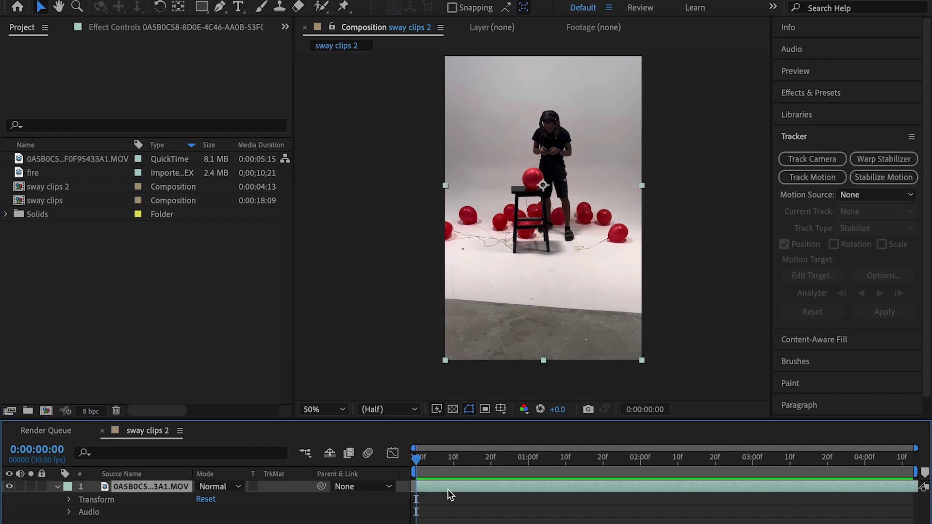
{"action": "left_click", "coordinate": [794, 160]}
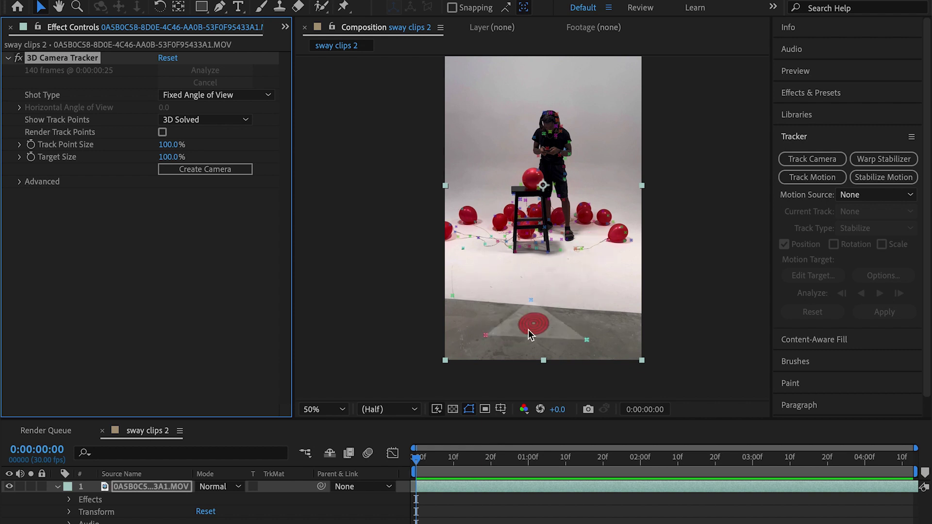
Create a solid and camera from the floor track points, then select Track Solid 1
{"action": "right_click", "coordinate": [529, 331]}
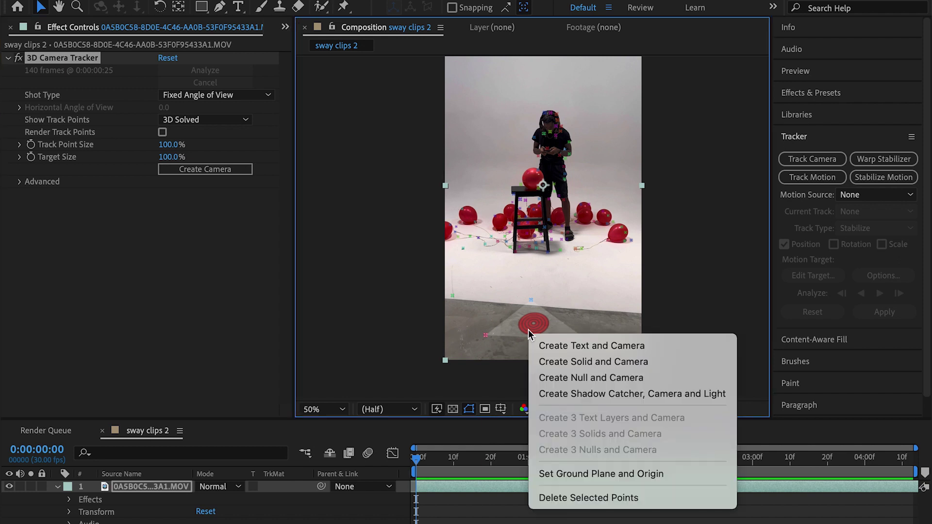
{"action": "left_click", "coordinate": [556, 362]}
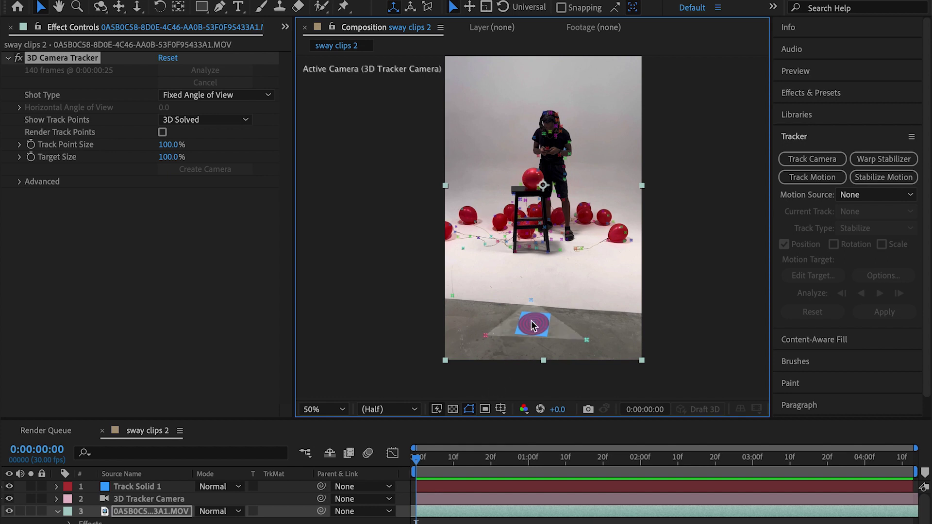
{"action": "left_click", "coordinate": [451, 489]}
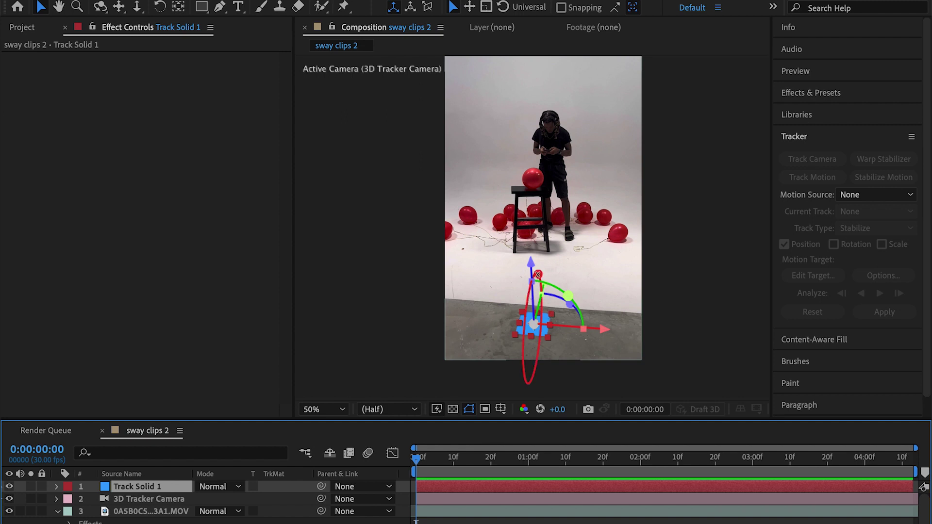
Rotate Track Solid 1 on its X, Z and Y axes to re-angle it on the floor
{"action": "left_click_drag", "start_coordinate": [538, 275], "coordinate": [532, 323]}
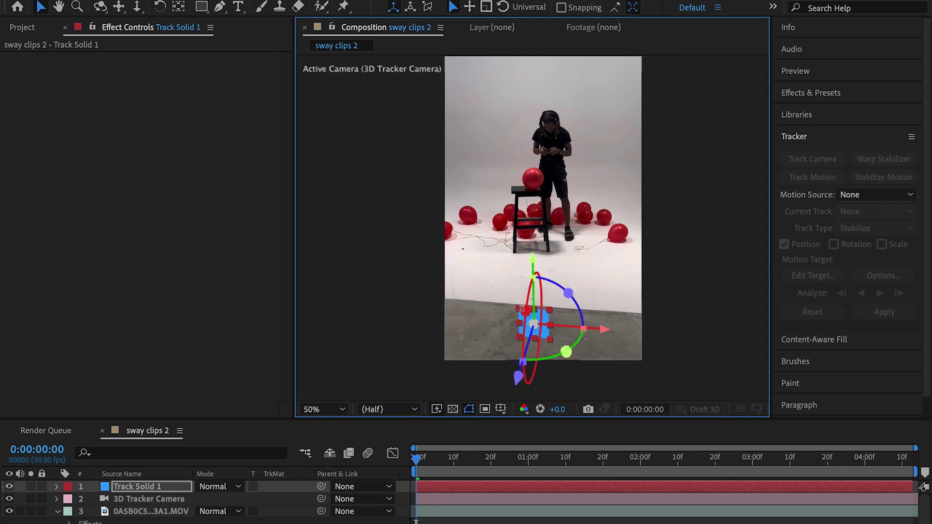
{"action": "left_click_drag", "start_coordinate": [522, 309], "coordinate": [526, 328]}
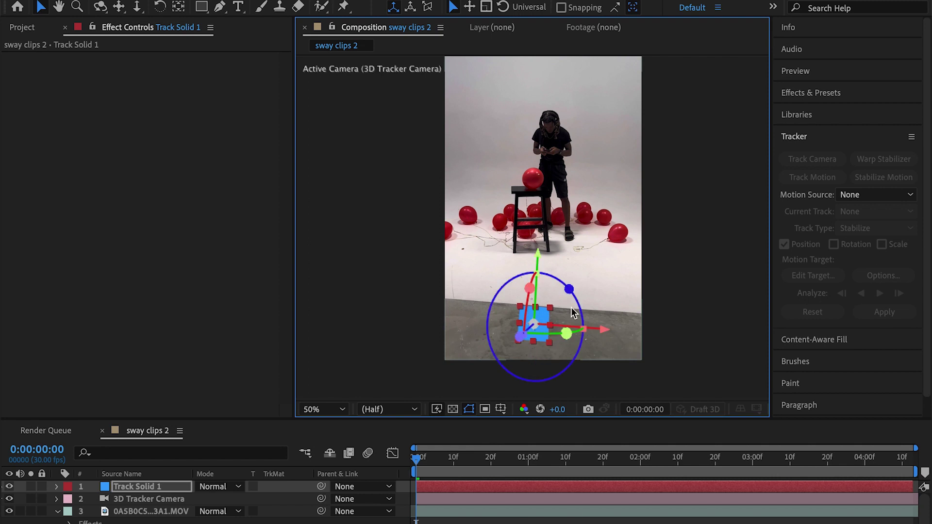
{"action": "mouse_move", "coordinate": [569, 289]}
{"action": "left_mouse_down"}
{"action": "mouse_move", "coordinate": [545, 273]}
{"action": "mouse_move", "coordinate": [566, 301]}
{"action": "left_mouse_up"}
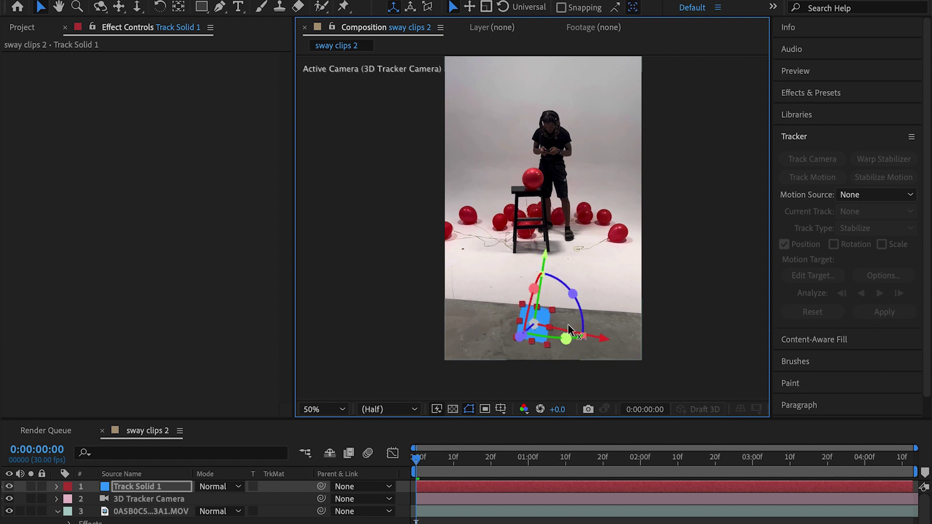
{"action": "mouse_move", "coordinate": [566, 339]}
{"action": "left_mouse_down"}
{"action": "mouse_move", "coordinate": [551, 342]}
{"action": "mouse_move", "coordinate": [563, 341]}
{"action": "left_mouse_up"}
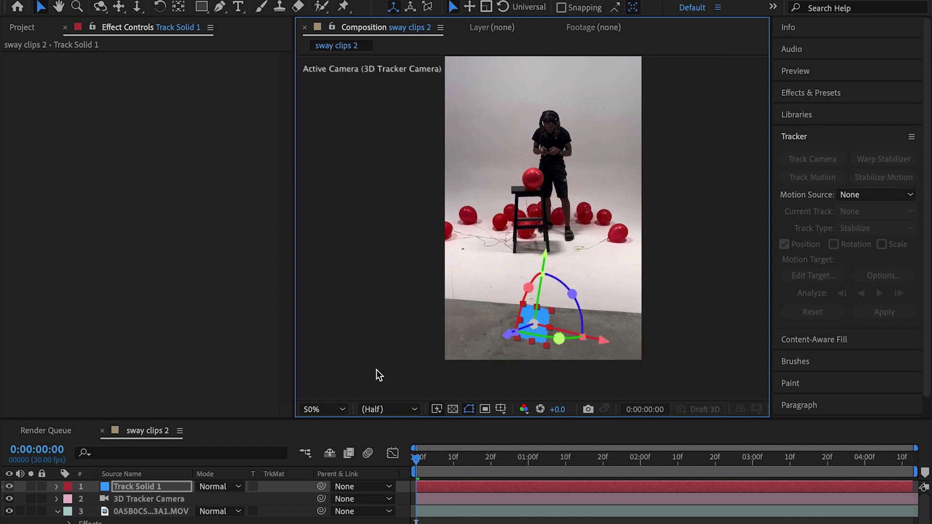
Reveal Track Solid 1's source in the Project panel
{"action": "right_click", "coordinate": [430, 485]}
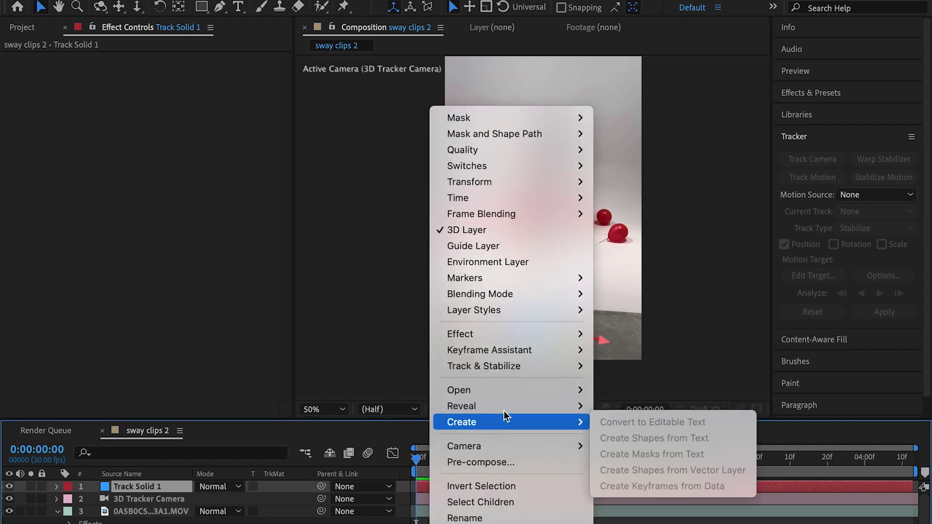
{"action": "mouse_move", "coordinate": [504, 408]}
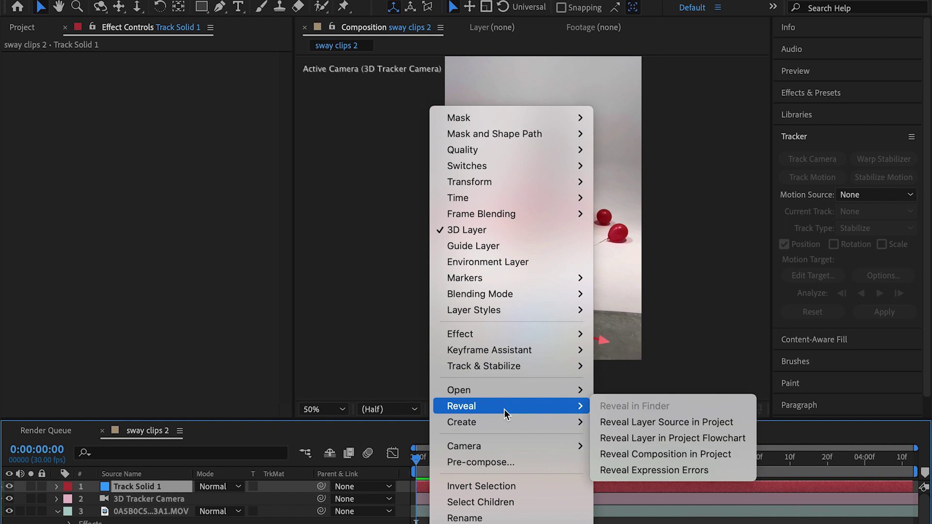
{"action": "left_click", "coordinate": [624, 425]}
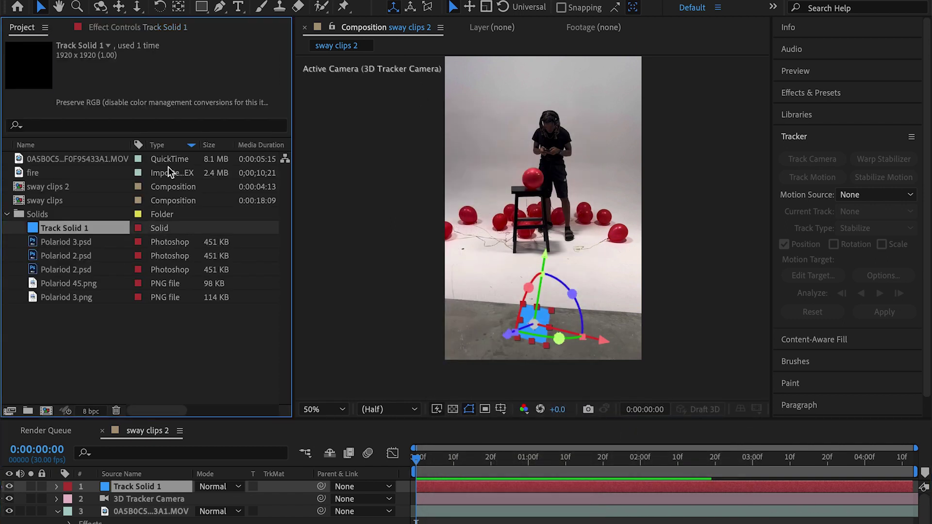
Replace the solid's footage with the file Polaroid 45.png
{"action": "right_click", "coordinate": [104, 225]}
{"action": "mouse_move", "coordinate": [135, 351]}
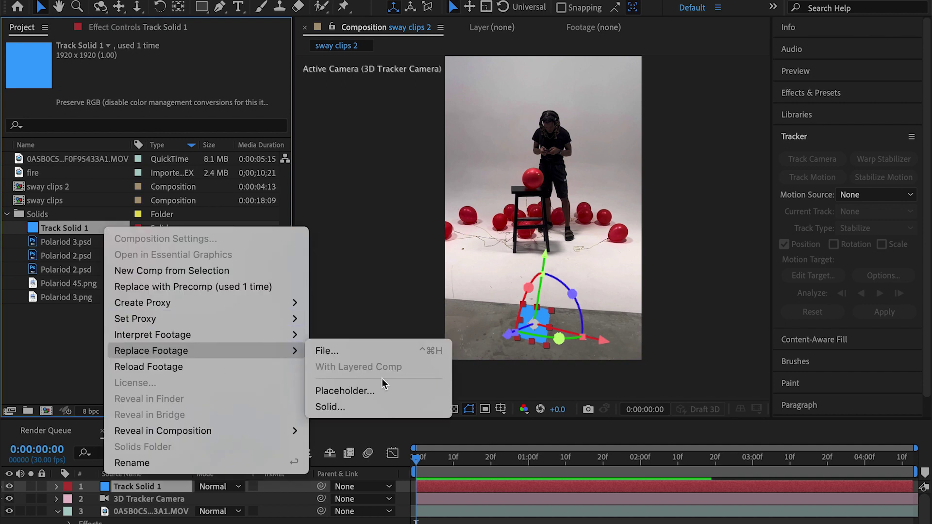
{"action": "left_click", "coordinate": [354, 352]}
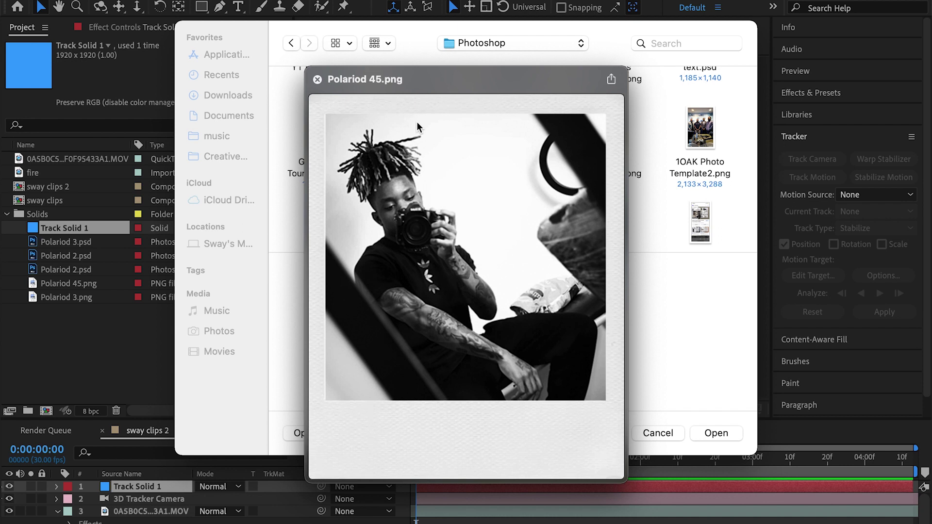
{"action": "key", "text": "space"}
{"action": "double_click", "coordinate": [417, 122]}
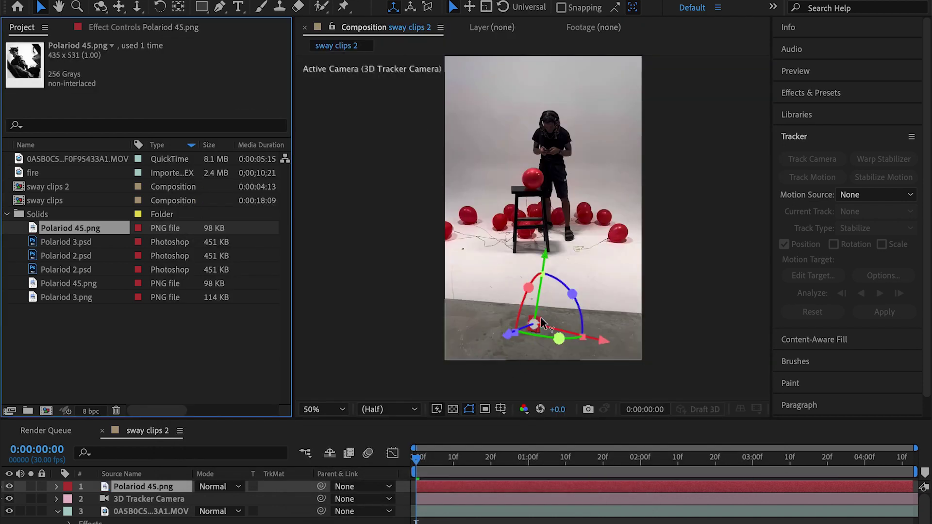
Nudge the Polaroid on the floor and enlarge its Scale, first to 180 then 500
{"action": "mouse_move", "coordinate": [543, 324]}
{"action": "left_mouse_down"}
{"action": "mouse_move", "coordinate": [547, 313]}
{"action": "mouse_move", "coordinate": [533, 324]}
{"action": "left_mouse_up"}
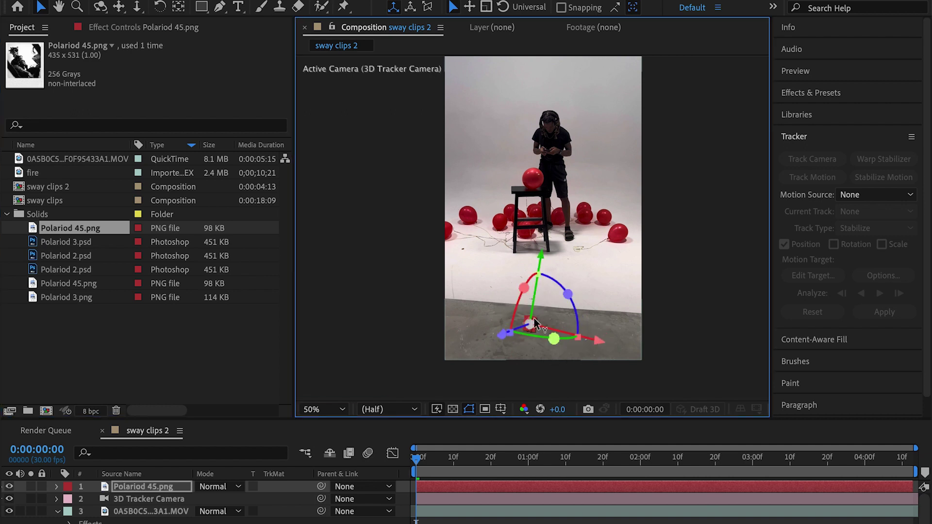
{"action": "mouse_move", "coordinate": [534, 323]}
{"action": "left_mouse_down"}
{"action": "mouse_move", "coordinate": [547, 311]}
{"action": "mouse_move", "coordinate": [541, 318]}
{"action": "left_mouse_up"}
{"action": "key", "text": "s"}
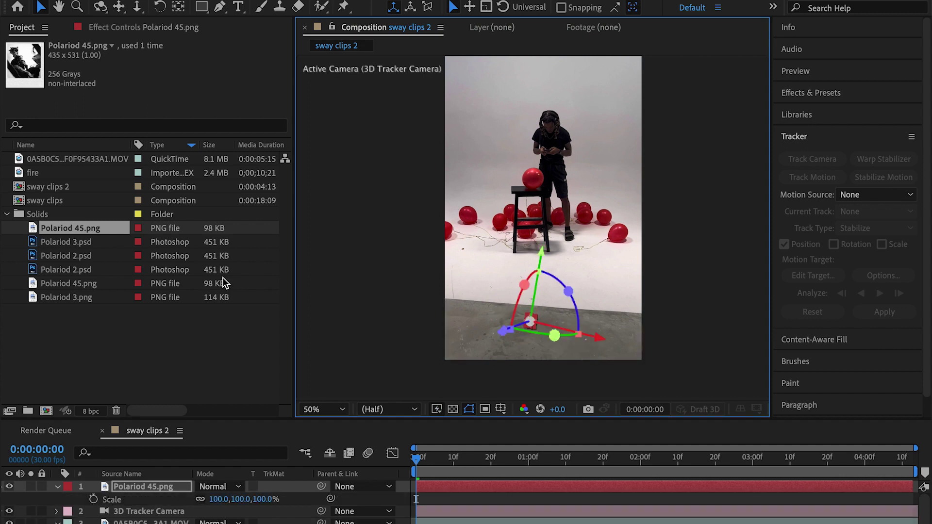
{"action": "left_click_drag", "start_coordinate": [215, 500], "coordinate": [219, 500]}
{"action": "left_click", "coordinate": [215, 500]}
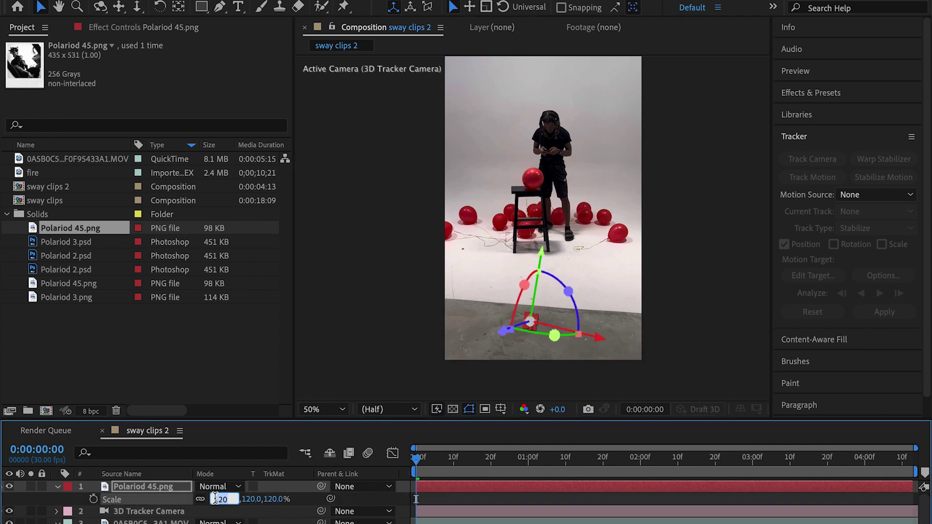
{"action": "type", "text": "180"}
{"action": "key", "text": "Return"}
{"action": "left_click", "coordinate": [215, 499]}
{"action": "type", "text": "500"}
{"action": "key", "text": "Return"}
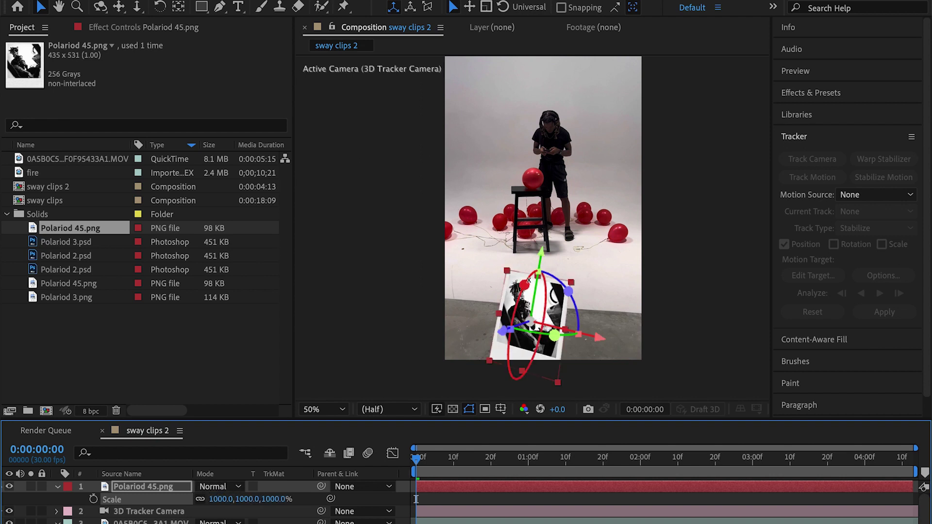
Rotate the Polaroid with the 3D gizmo until it lies flat on the floor
{"action": "left_click", "coordinate": [554, 336]}
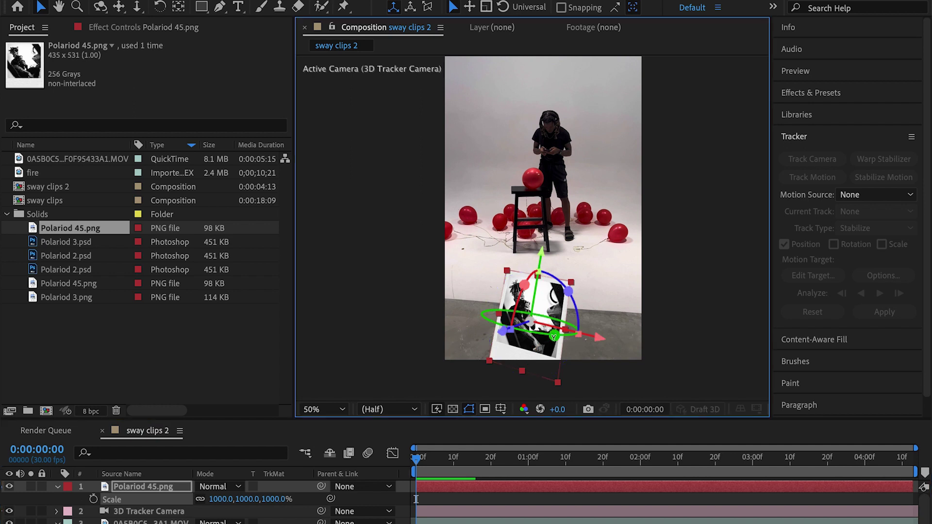
{"action": "left_click_drag", "start_coordinate": [553, 336], "coordinate": [536, 335]}
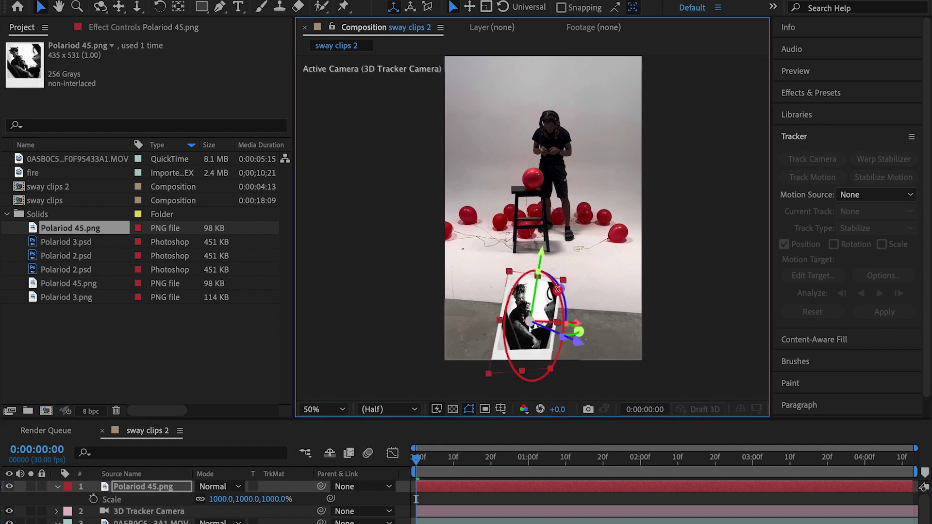
{"action": "left_click_drag", "start_coordinate": [557, 289], "coordinate": [502, 317]}
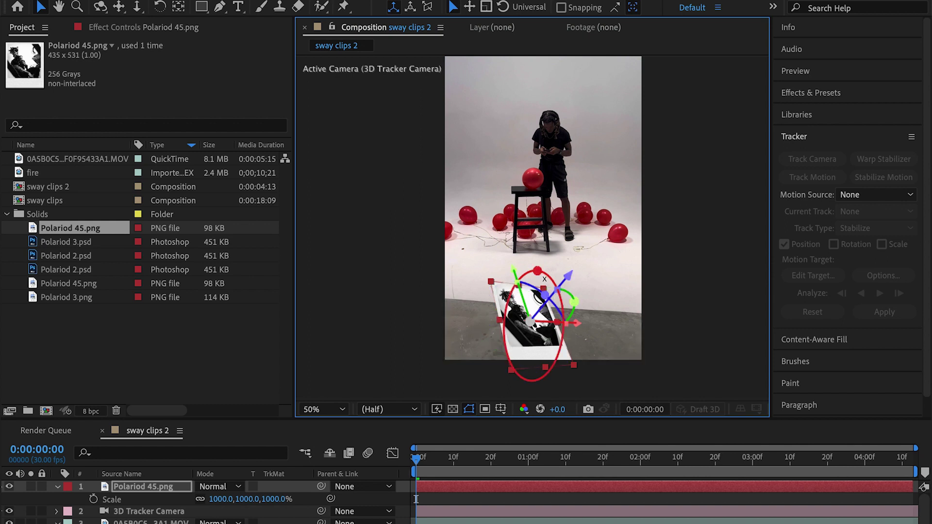
{"action": "left_click_drag", "start_coordinate": [536, 271], "coordinate": [534, 374]}
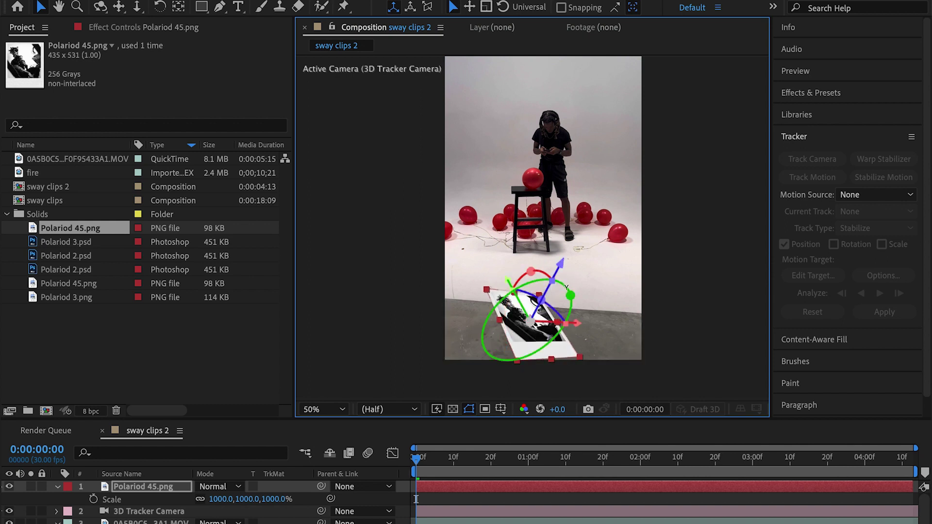
{"action": "mouse_move", "coordinate": [571, 294]}
{"action": "left_mouse_down"}
{"action": "mouse_move", "coordinate": [568, 313]}
{"action": "mouse_move", "coordinate": [574, 302]}
{"action": "mouse_move", "coordinate": [564, 290]}
{"action": "left_mouse_up"}
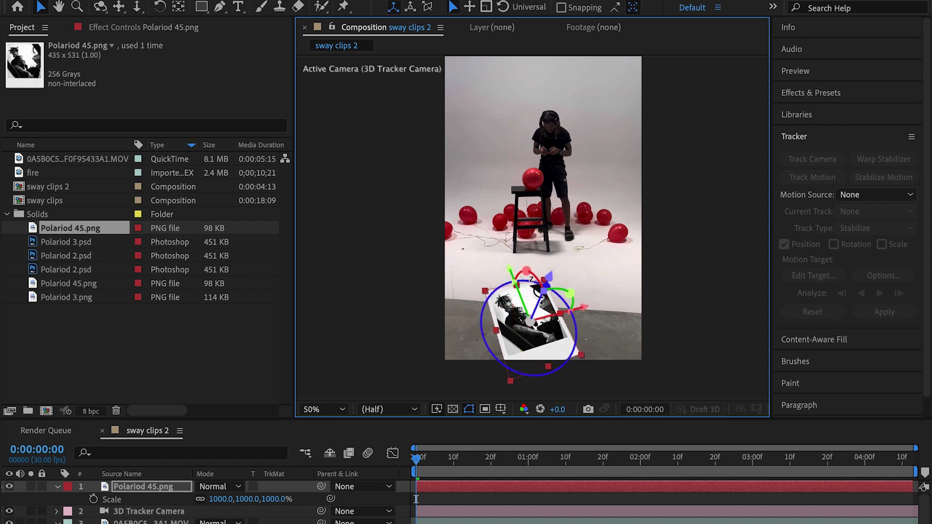
{"action": "left_click_drag", "start_coordinate": [523, 279], "coordinate": [474, 333]}
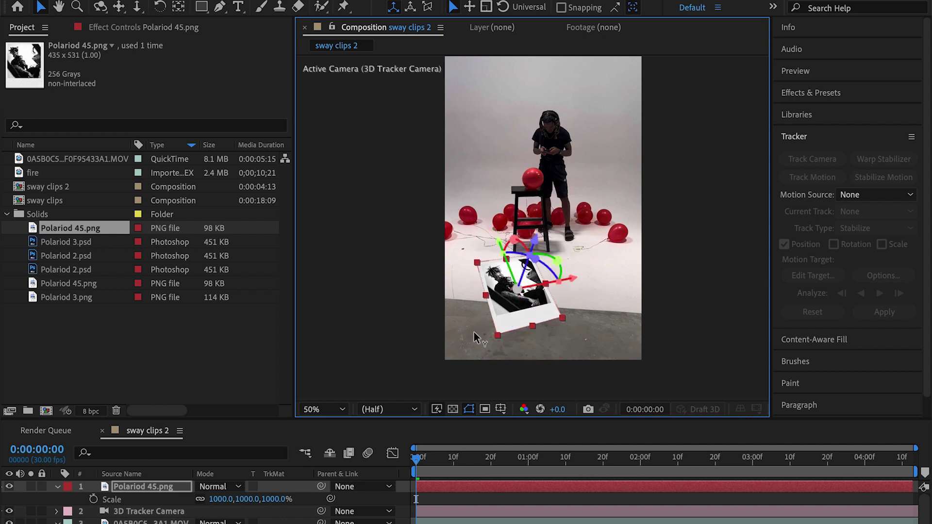
Set the Polaroid's Scale to 1210% and preview the clip to check the tracking
{"action": "left_click", "coordinate": [220, 498]}
{"action": "type", "text": "1210"}
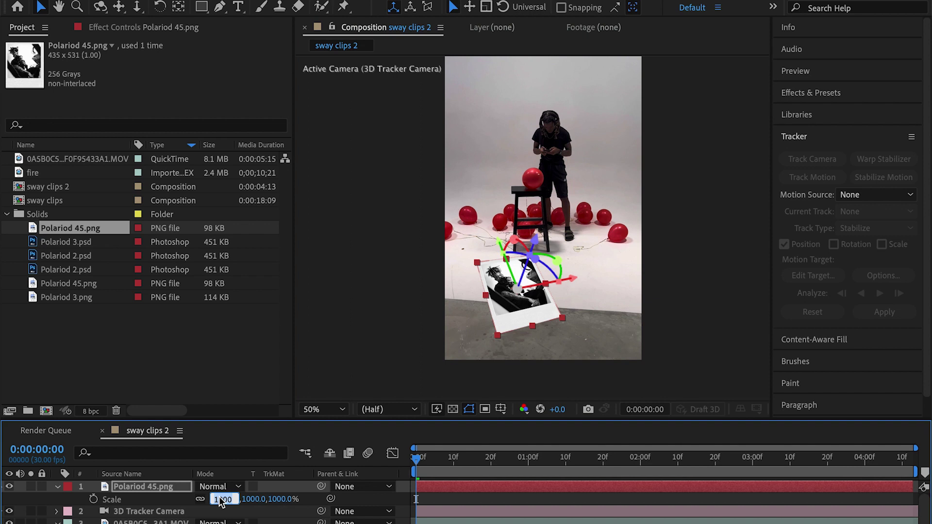
{"action": "key", "text": "Return"}
{"action": "left_click", "coordinate": [421, 470]}
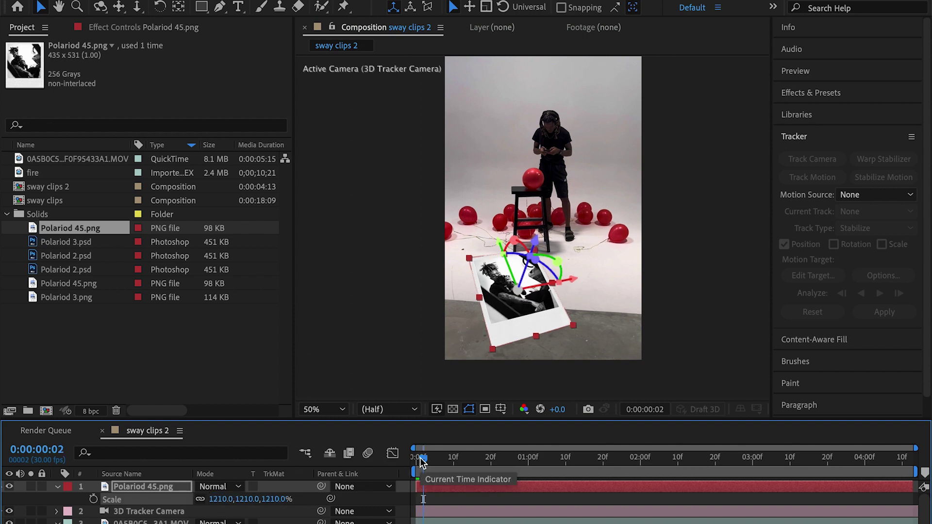
{"action": "left_click_drag", "start_coordinate": [422, 469], "coordinate": [418, 469]}
{"action": "key", "text": "space"}
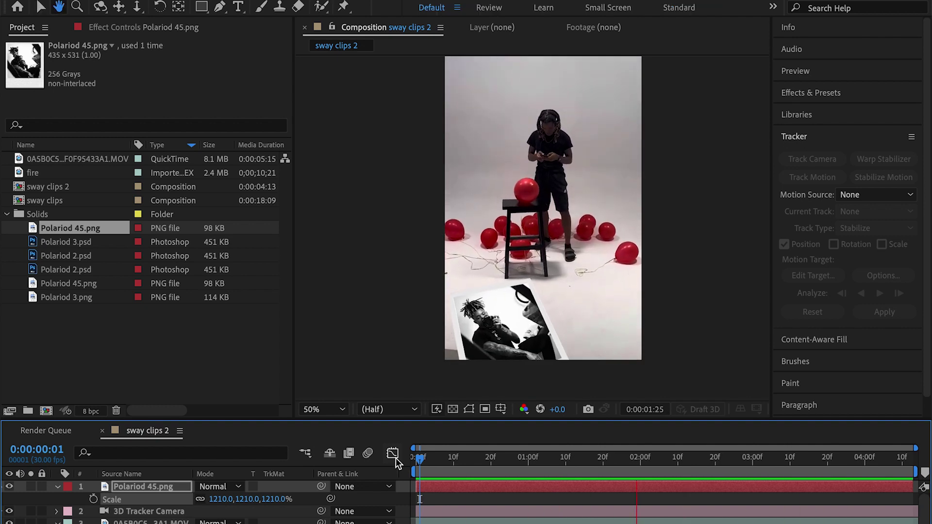
{"action": "key", "text": "space"}
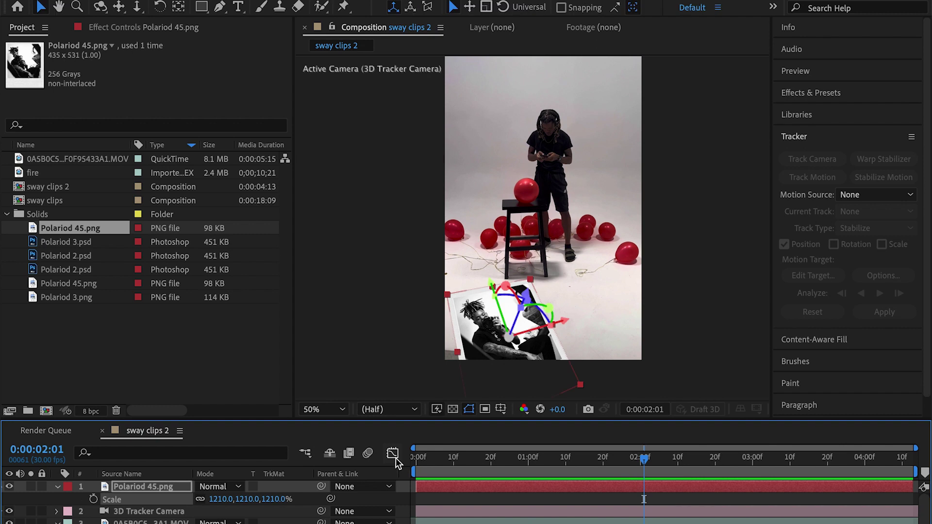
{"action": "left_click", "coordinate": [418, 459]}
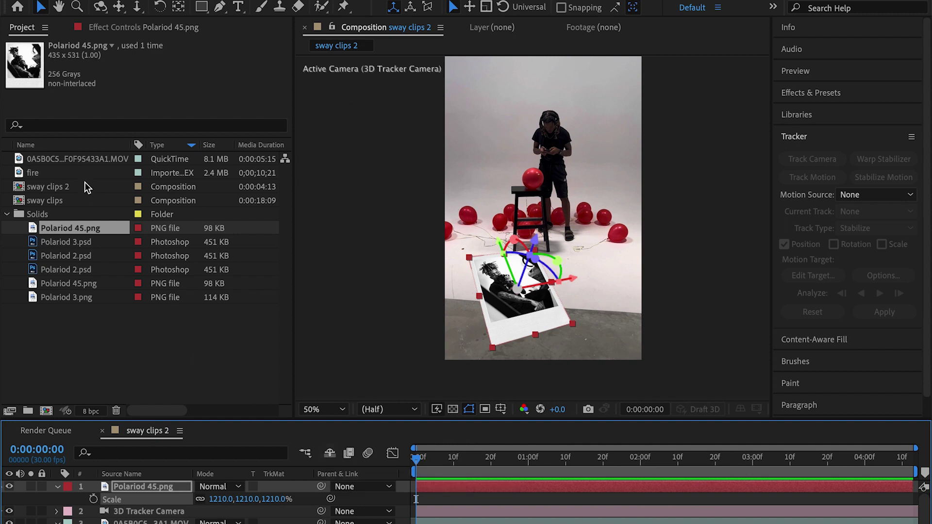
{"action": "left_click_drag", "start_coordinate": [82, 174], "coordinate": [182, 364]}
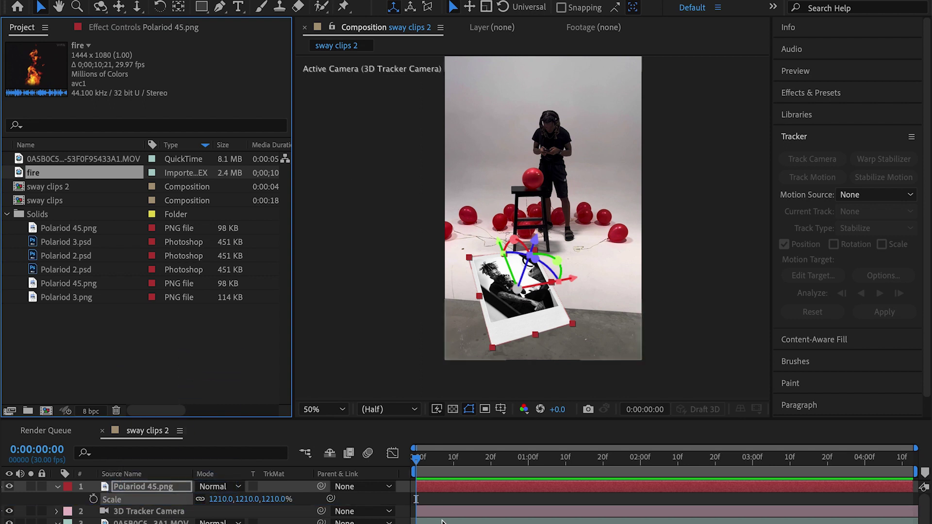
Select the studio footage and its 3D Camera Tracker effect to show the track points
{"action": "left_click", "coordinate": [461, 335]}
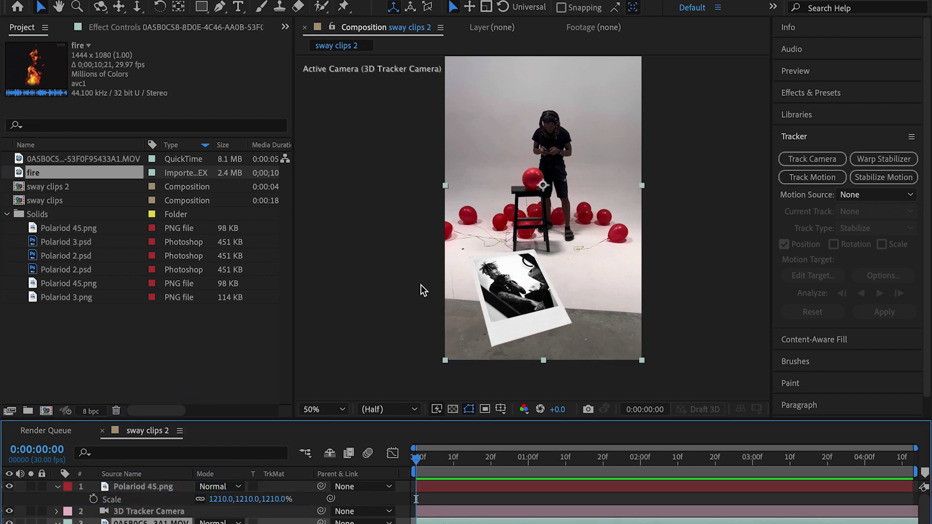
{"action": "left_click", "coordinate": [130, 31]}
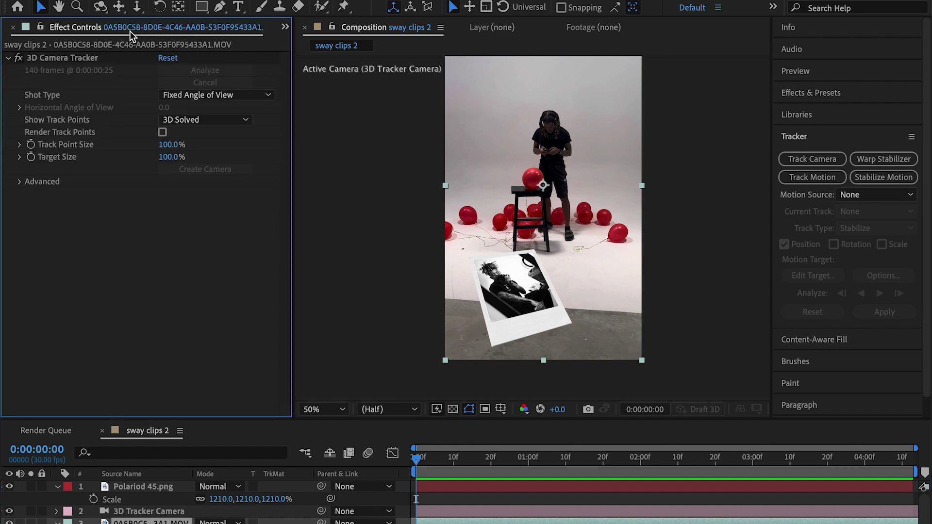
{"action": "left_click", "coordinate": [100, 58]}
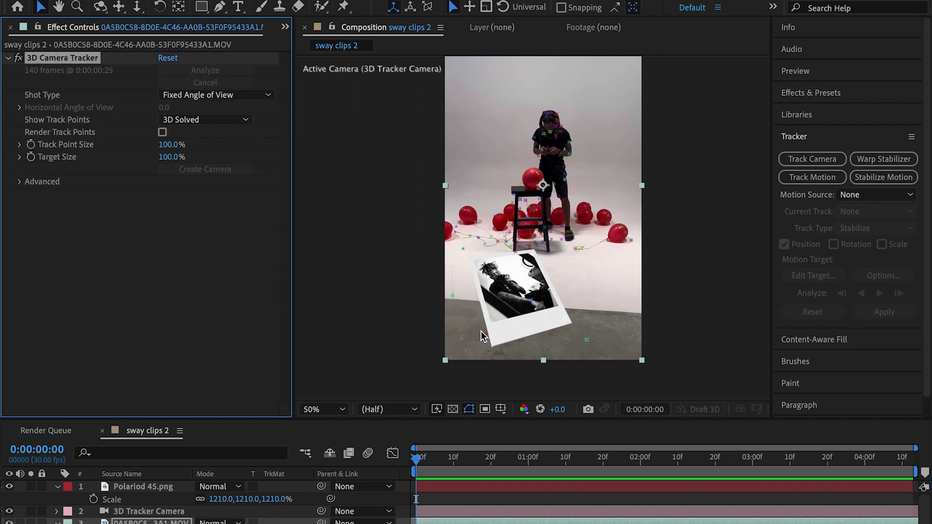
Create a solid at the floor point by the photo and rotate it up over the Polaroid
{"action": "right_click", "coordinate": [536, 324]}
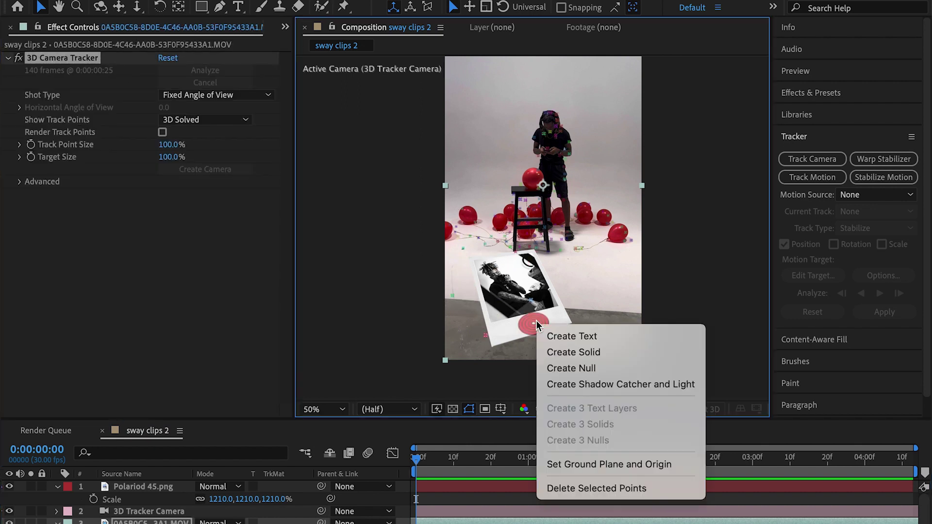
{"action": "left_click", "coordinate": [563, 352]}
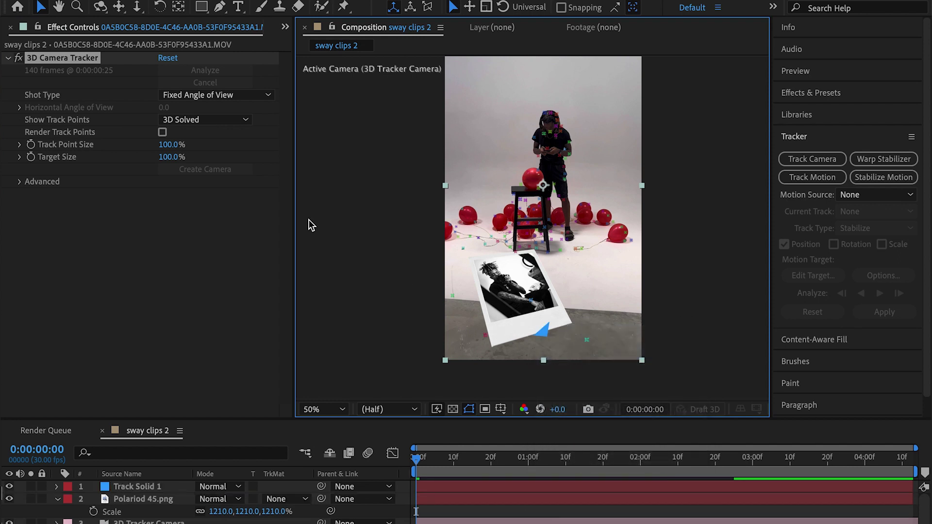
{"action": "left_click", "coordinate": [132, 487]}
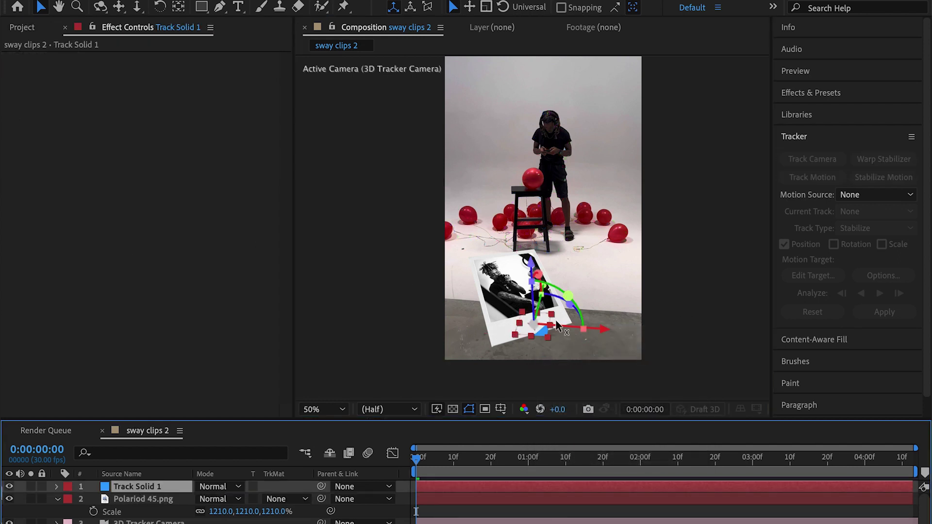
{"action": "left_click_drag", "start_coordinate": [557, 327], "coordinate": [534, 227]}
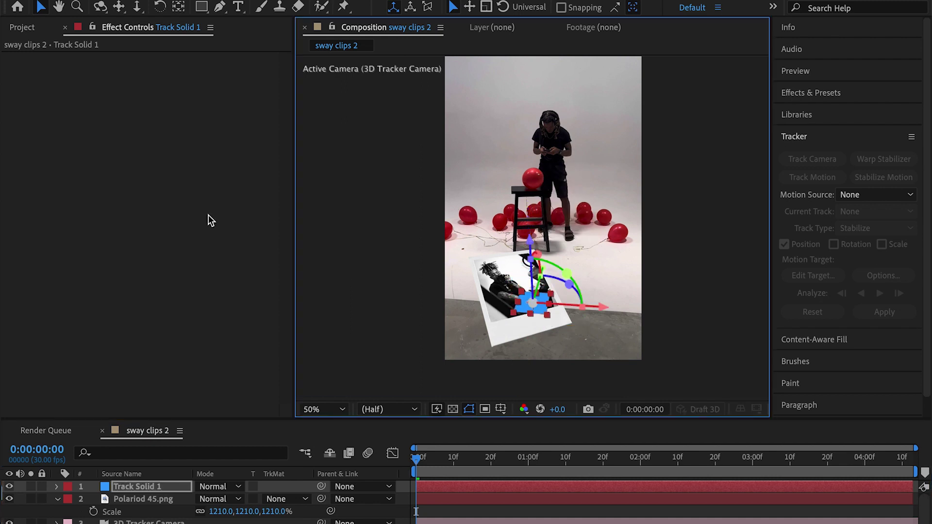
{"action": "right_click", "coordinate": [440, 487]}
Reveal the new Track Solid 1's source in the Project panel
{"action": "mouse_move", "coordinate": [502, 419]}
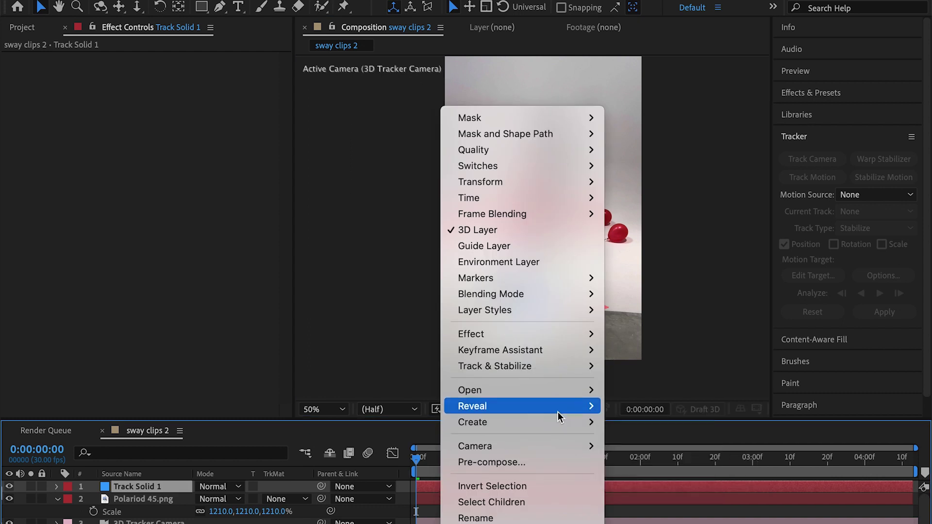
{"action": "mouse_move", "coordinate": [558, 408]}
{"action": "left_click", "coordinate": [662, 425]}
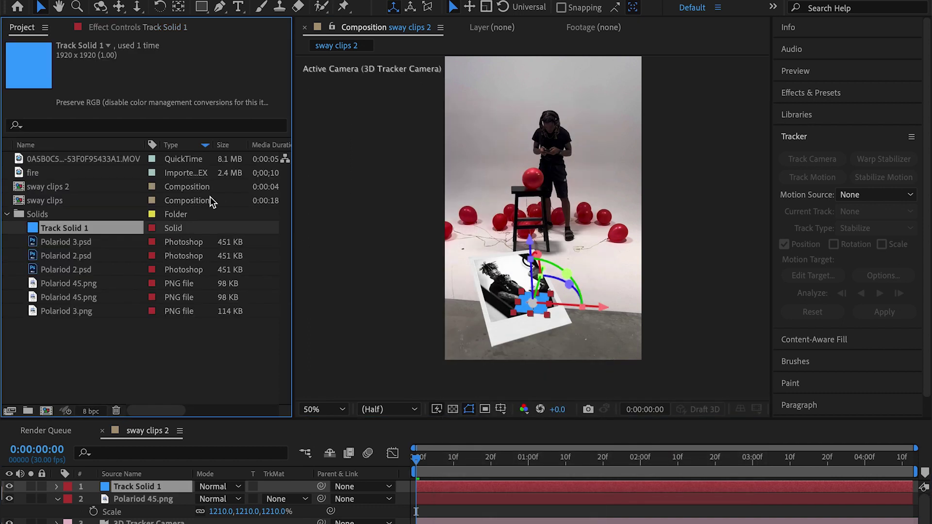
Replace the solid's footage with the fire clip 1080p.mp4 and stand it upright
{"action": "right_click", "coordinate": [82, 231]}
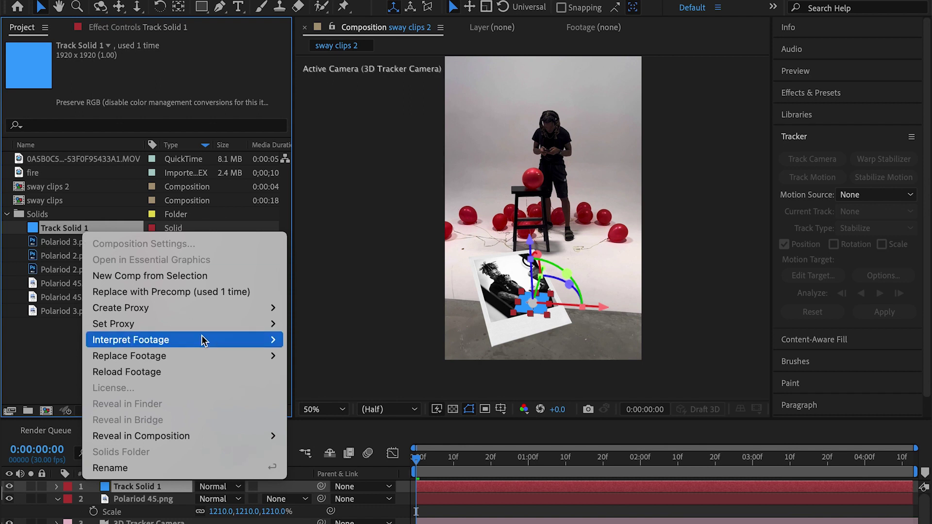
{"action": "mouse_move", "coordinate": [228, 356]}
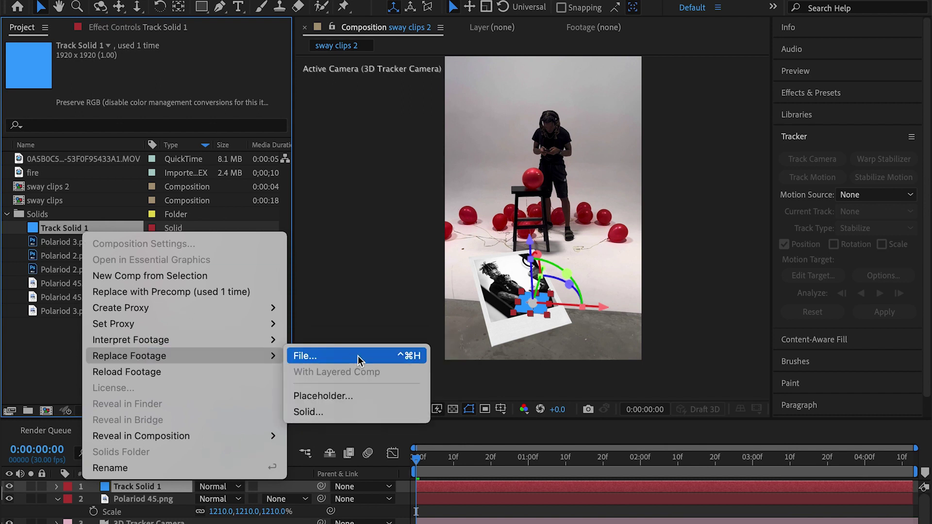
{"action": "left_click", "coordinate": [357, 356]}
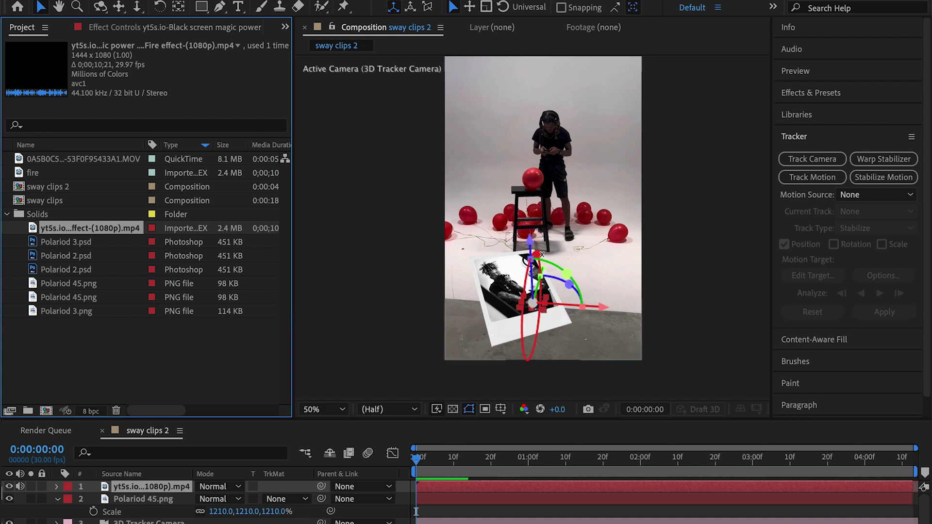
{"action": "left_click_drag", "start_coordinate": [529, 242], "coordinate": [494, 245]}
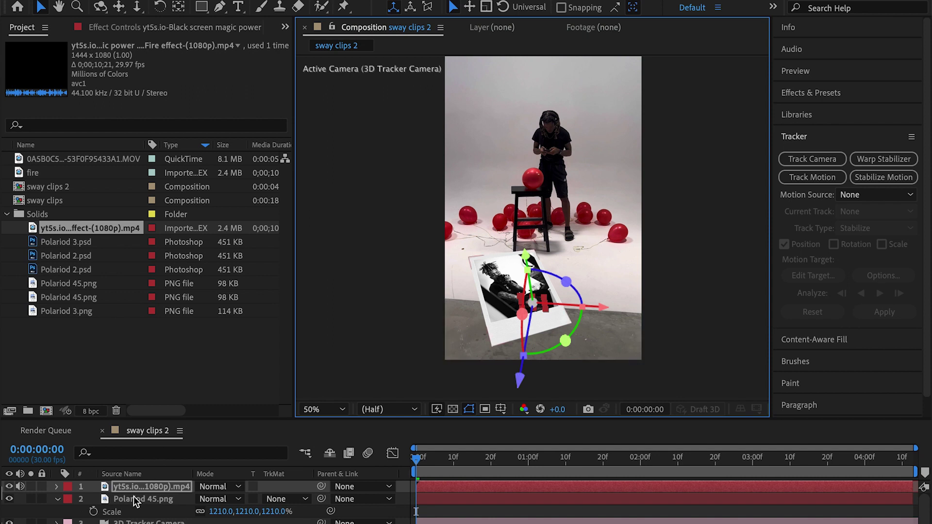
Scale the fire clip to 500%, then raise, shift and tilt it upright behind the Polaroid
{"action": "key", "text": "s"}
{"action": "left_click", "coordinate": [221, 500]}
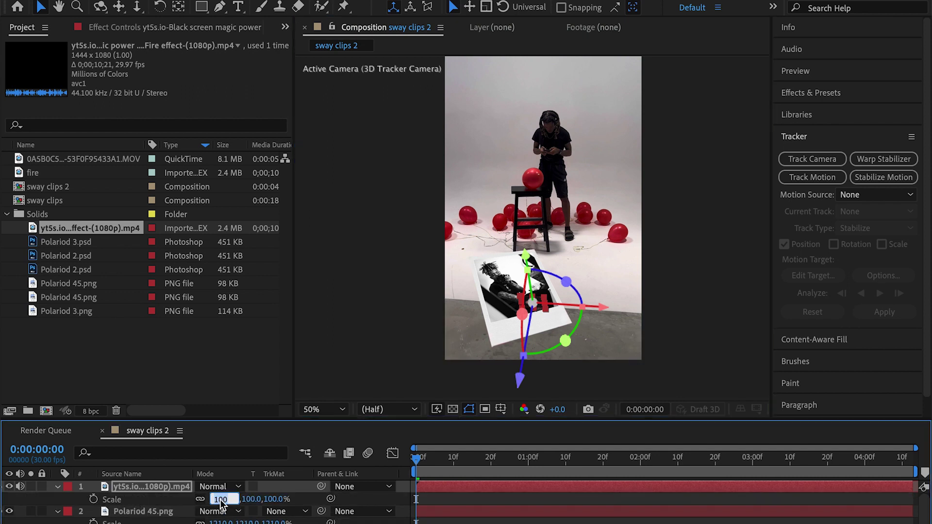
{"action": "type", "text": "500"}
{"action": "key", "text": "Return"}
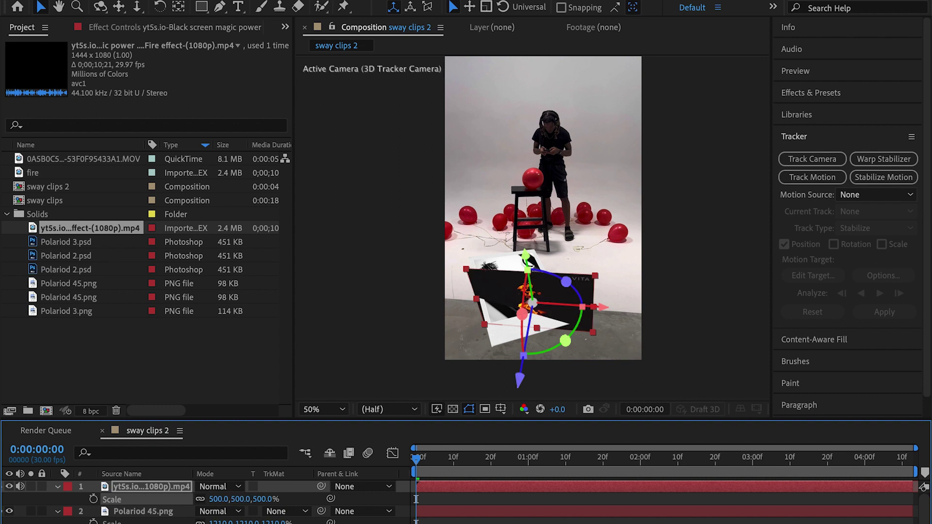
{"action": "left_click_drag", "start_coordinate": [530, 260], "coordinate": [516, 277]}
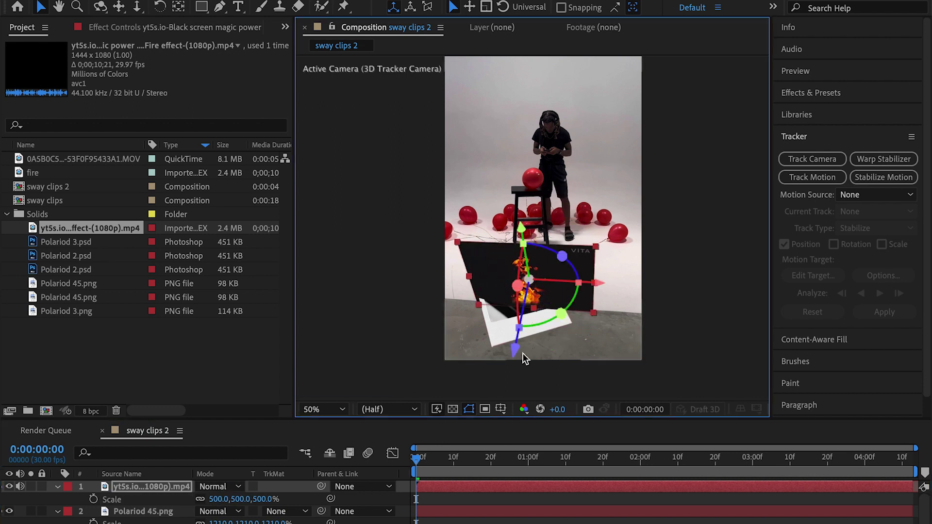
{"action": "mouse_move", "coordinate": [514, 353]}
{"action": "left_mouse_down"}
{"action": "mouse_move", "coordinate": [507, 427]}
{"action": "mouse_move", "coordinate": [512, 362]}
{"action": "left_mouse_up"}
{"action": "left_click_drag", "start_coordinate": [516, 297], "coordinate": [515, 282]}
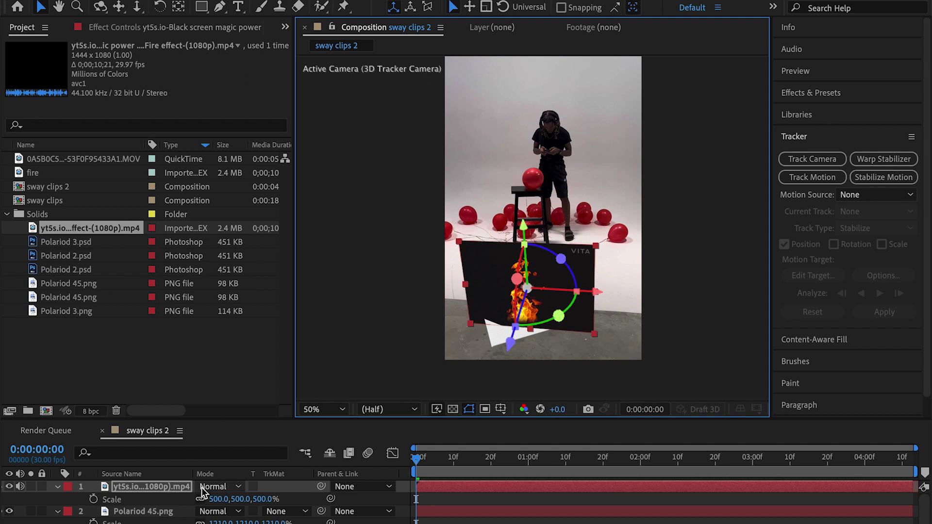
Set the fire layer's blending mode to Screen
{"action": "left_click", "coordinate": [217, 491]}
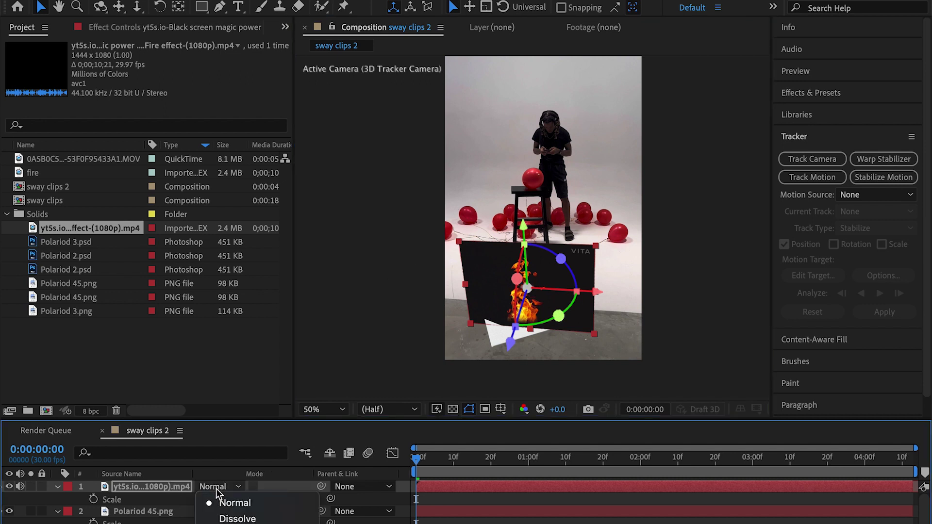
{"action": "scroll", "coordinate": [216, 491], "scroll_direction": "down", "scroll_amount": 5}
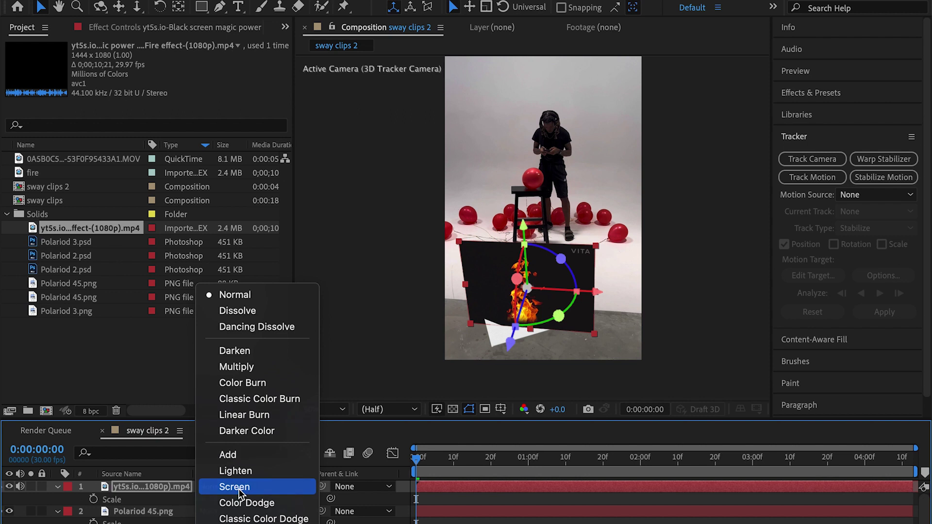
{"action": "left_click", "coordinate": [239, 491]}
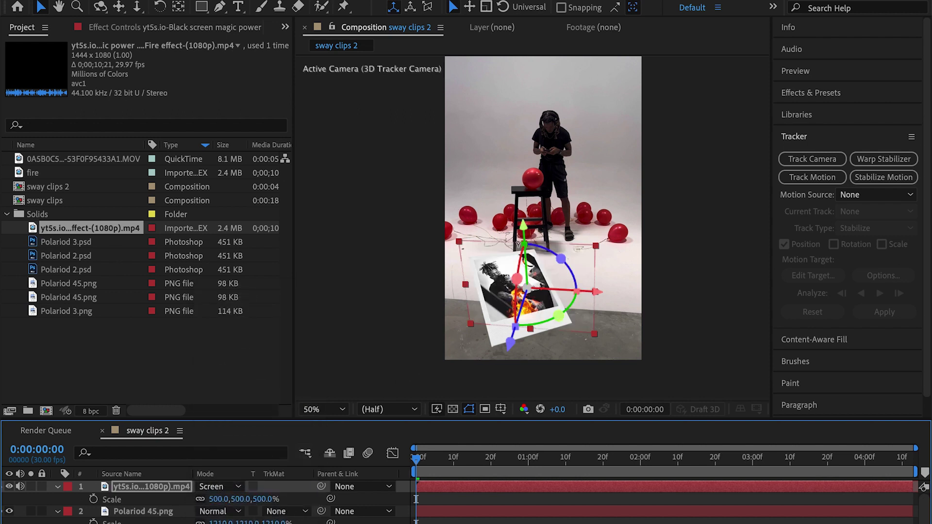
Raise the fire layer slightly and set its Scale to 700%
{"action": "mouse_move", "coordinate": [525, 226]}
{"action": "left_mouse_down"}
{"action": "mouse_move", "coordinate": [527, 343]}
{"action": "mouse_move", "coordinate": [530, 208]}
{"action": "mouse_move", "coordinate": [528, 222]}
{"action": "left_mouse_up"}
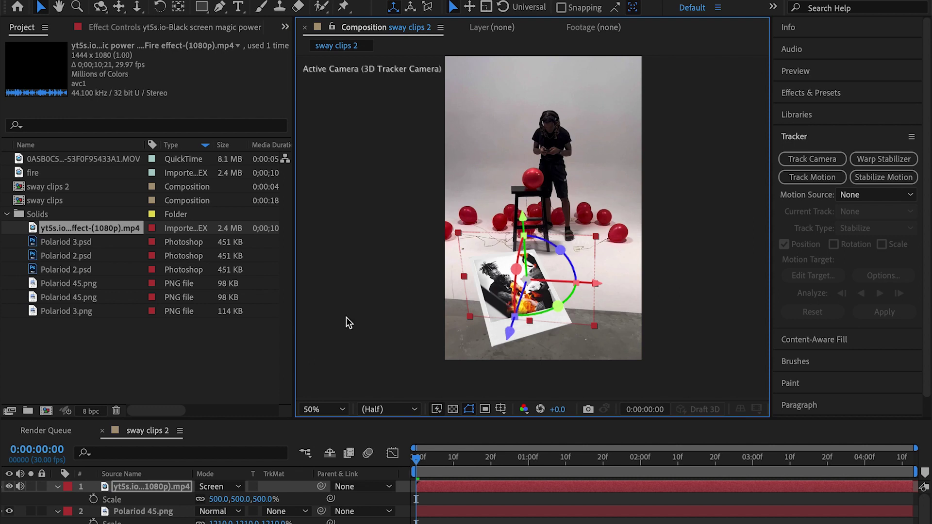
{"action": "left_click", "coordinate": [217, 500]}
{"action": "type", "text": "700"}
{"action": "key", "text": "Return"}
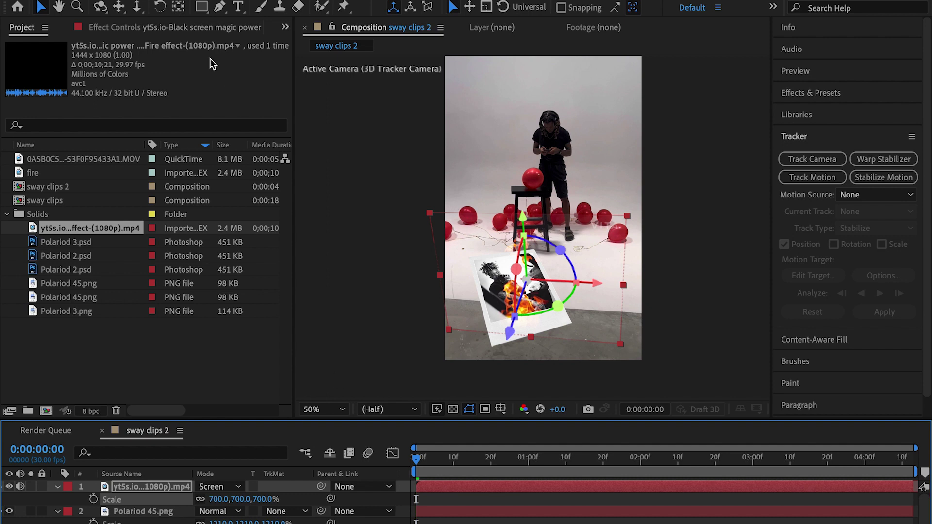
{"action": "left_click", "coordinate": [202, 7]}
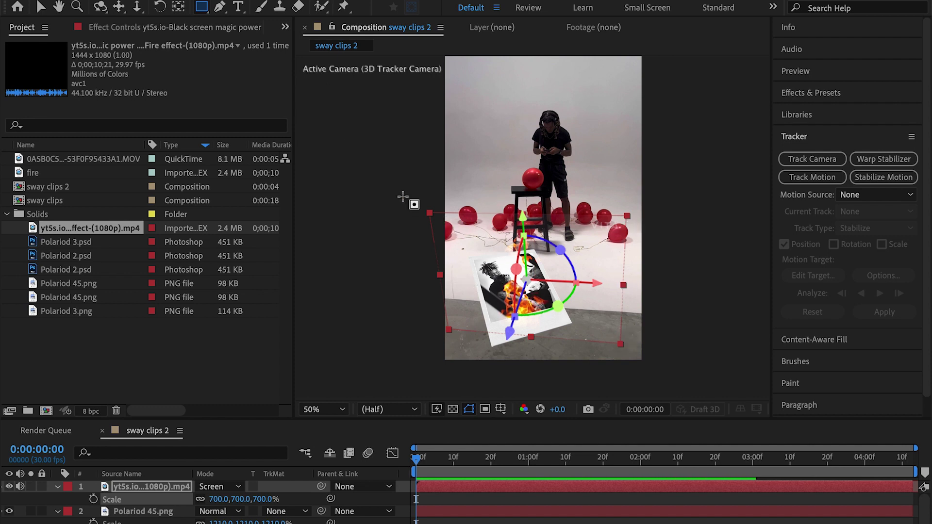
With the Pen tool, draw a closed curved mask around the Polaroid and stool on the fire layer
{"action": "left_click", "coordinate": [220, 6]}
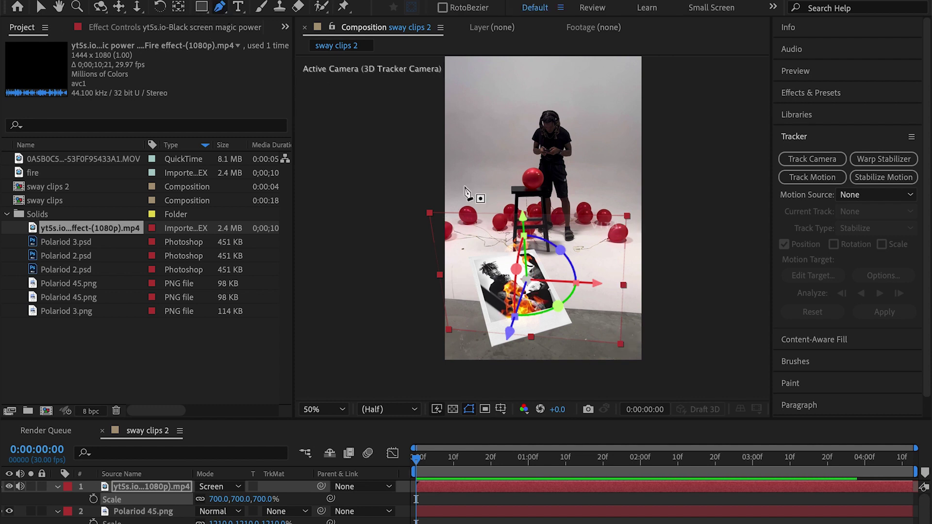
{"action": "left_click", "coordinate": [492, 226]}
{"action": "left_click", "coordinate": [491, 330]}
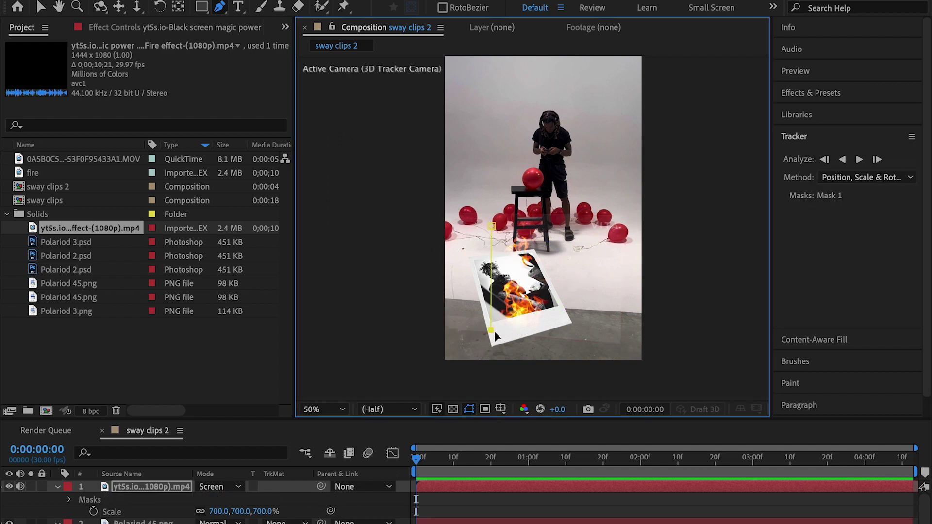
{"action": "left_click_drag", "start_coordinate": [561, 320], "coordinate": [570, 289]}
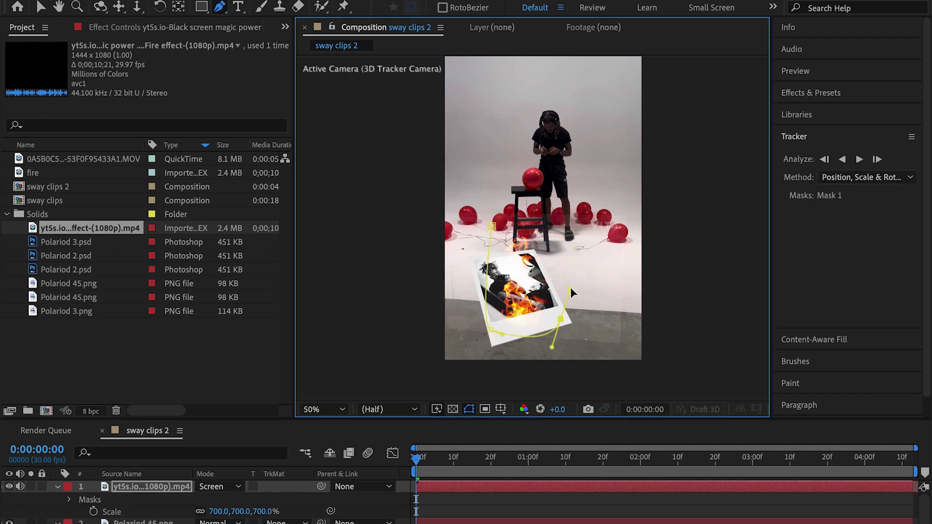
{"action": "left_click", "coordinate": [545, 210]}
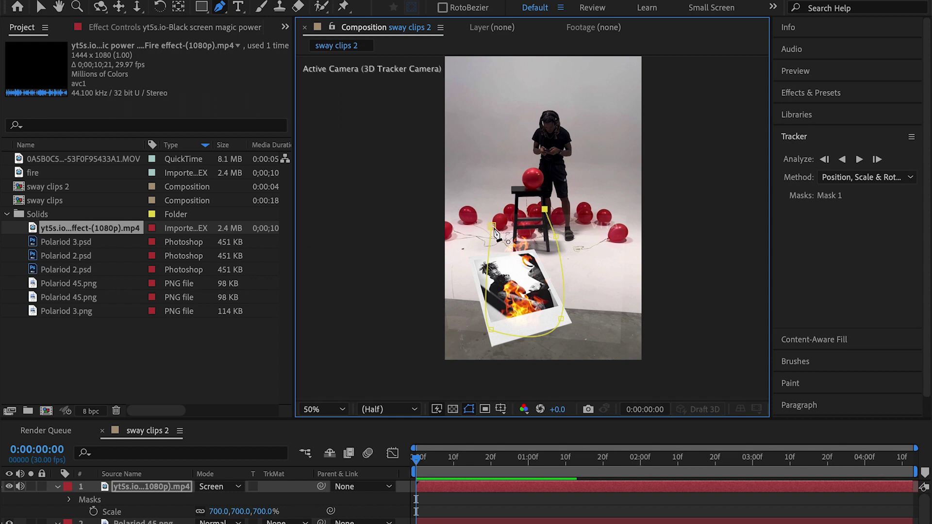
{"action": "left_click_drag", "start_coordinate": [493, 227], "coordinate": [493, 241]}
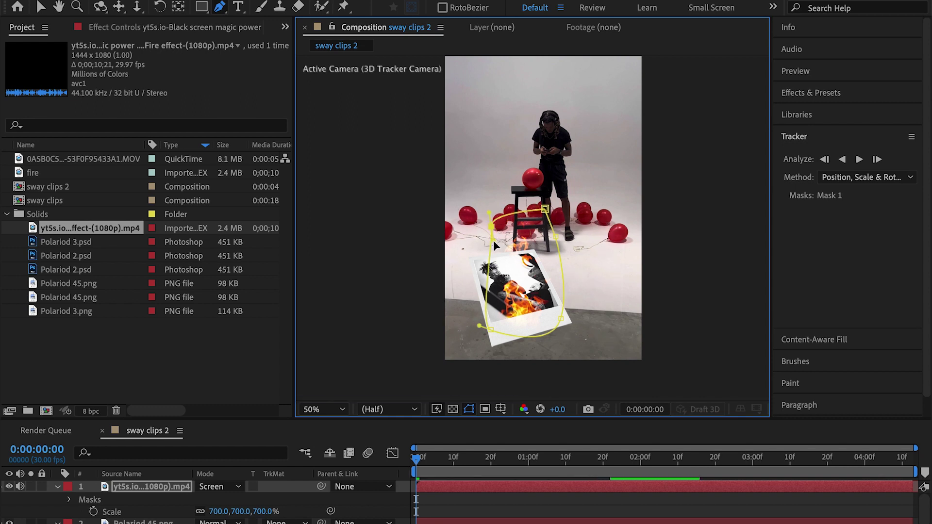
{"action": "left_click", "coordinate": [69, 500]}
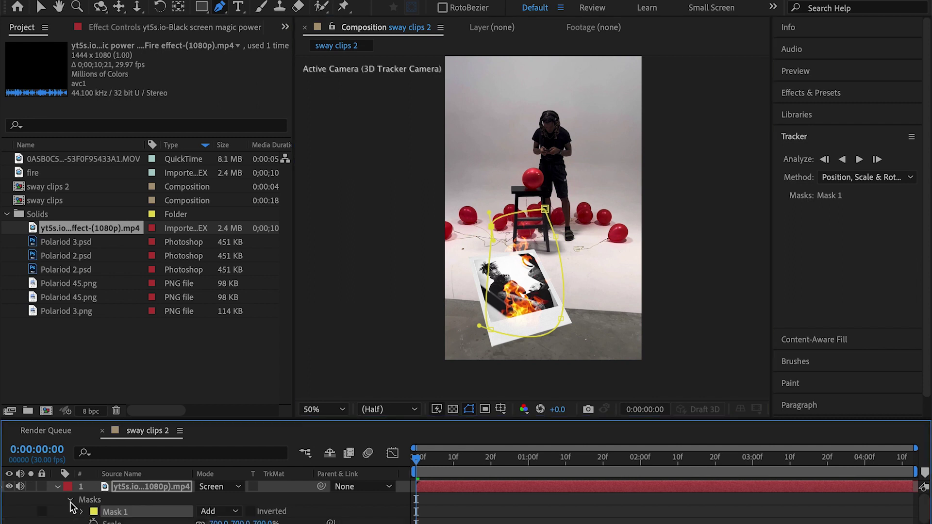
Expand Mask 1's properties and raise its Mask Feather to 150 pixels
{"action": "left_click", "coordinate": [87, 519]}
{"action": "left_click", "coordinate": [81, 512]}
{"action": "scroll", "coordinate": [85, 515], "scroll_direction": "down", "scroll_amount": 4}
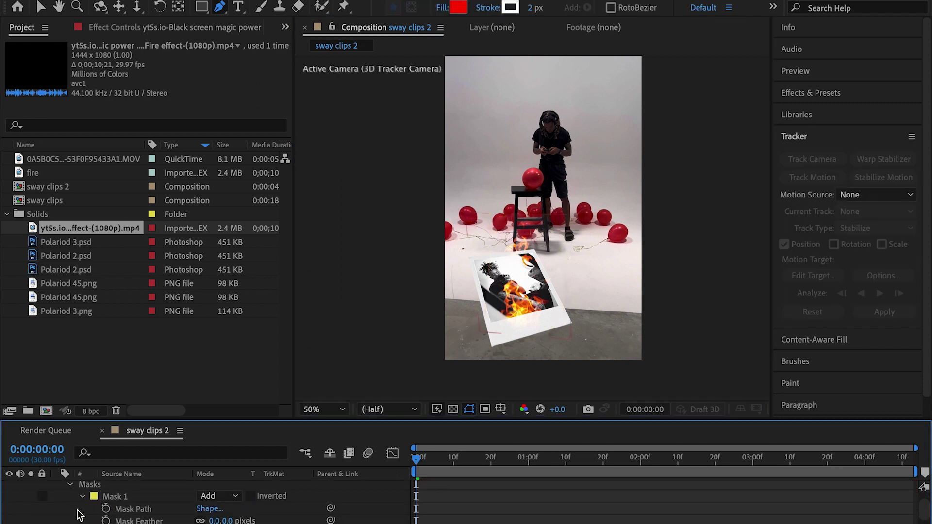
{"action": "scroll", "coordinate": [193, 514], "scroll_direction": "up", "scroll_amount": 3}
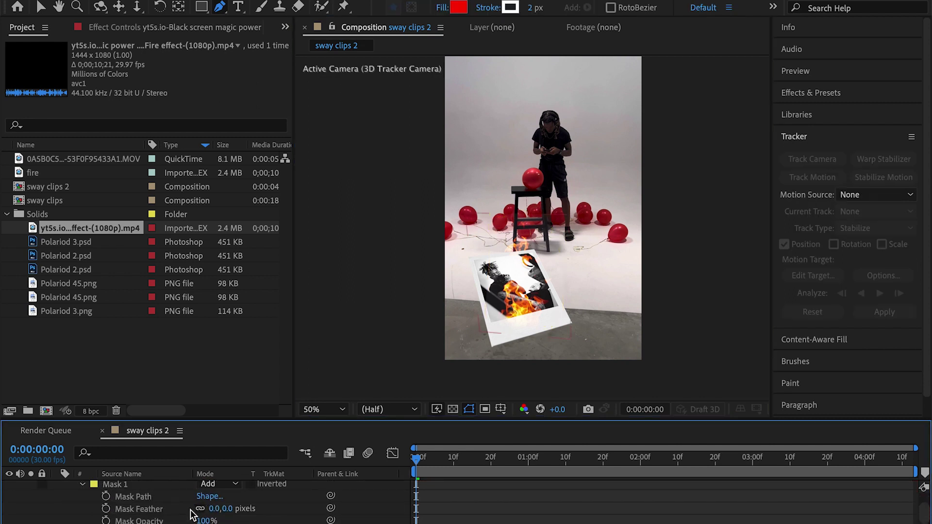
{"action": "left_click", "coordinate": [215, 510]}
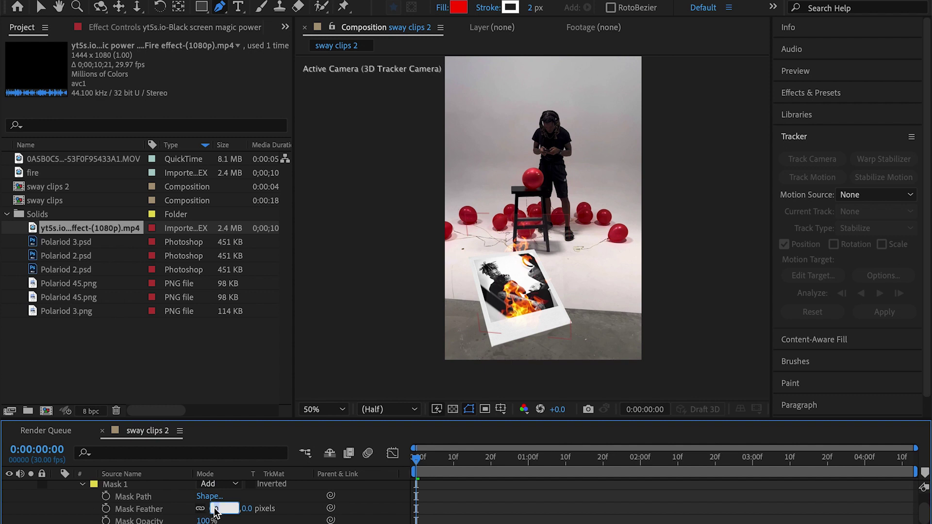
{"action": "type", "text": "20"}
{"action": "key", "text": "Return"}
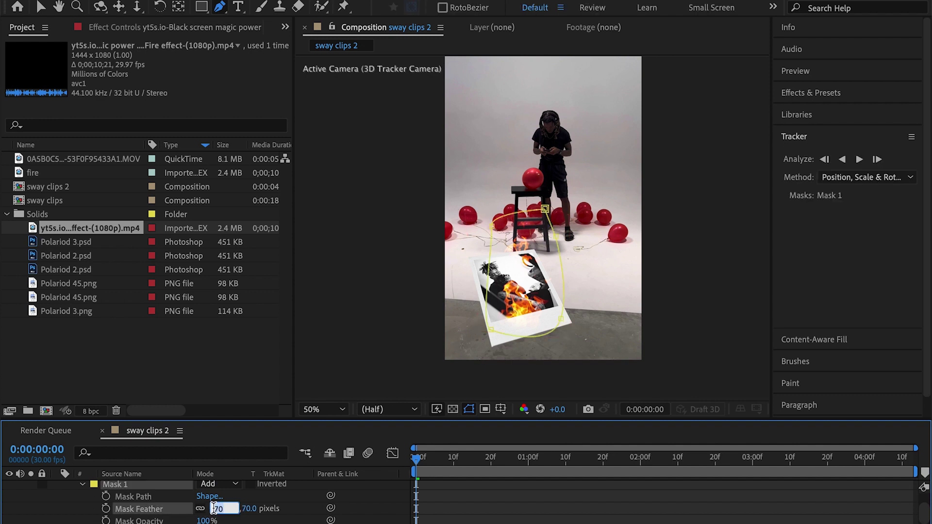
{"action": "key", "text": "shift+Up"}
{"action": "key", "text": "shift+Up"}
{"action": "key", "text": "shift+Up"}
{"action": "key", "text": "shift+Up"}
{"action": "key", "text": "shift+Up"}
{"action": "key", "text": "Return"}
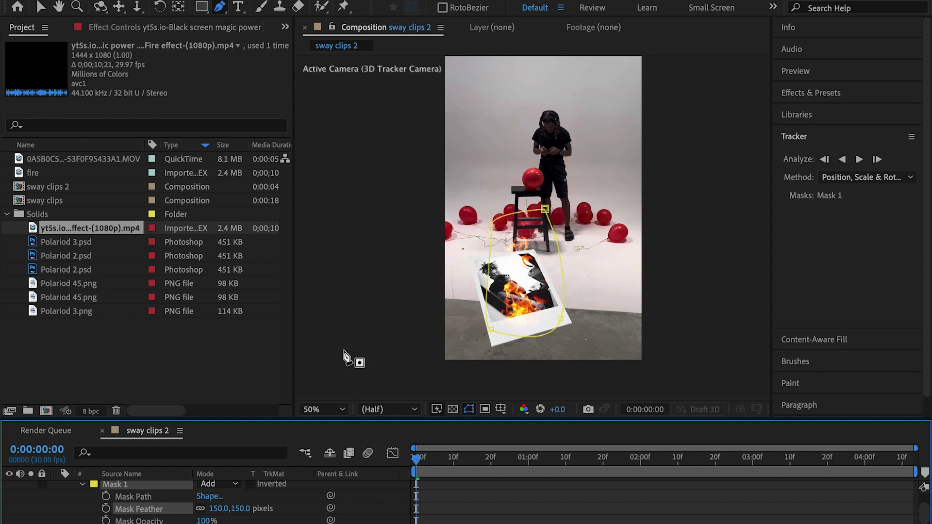
{"action": "key", "text": "space"}
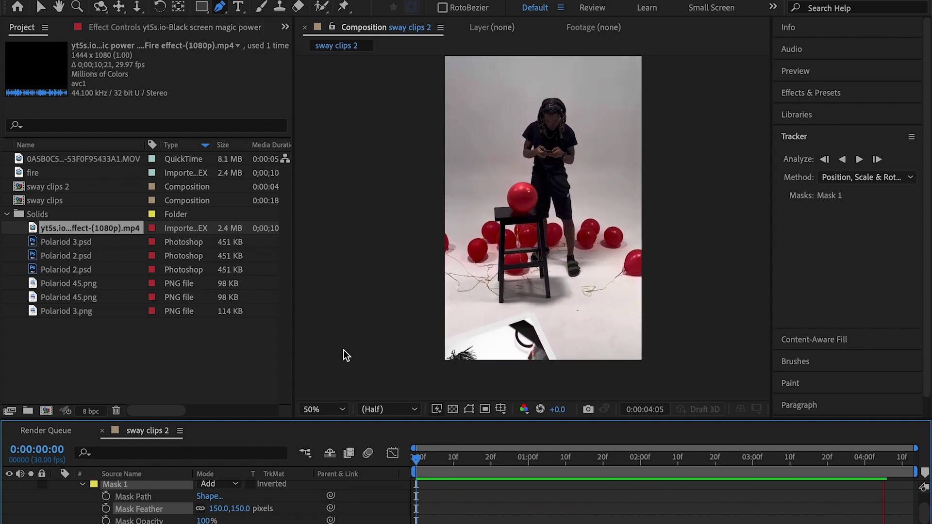
{"action": "key", "text": "space"}
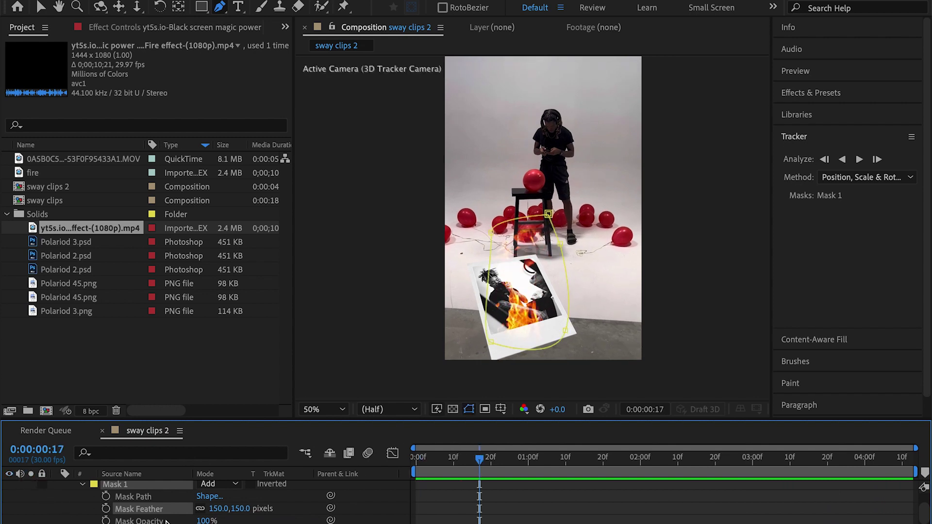
{"action": "scroll", "coordinate": [166, 522], "scroll_direction": "up", "scroll_amount": 2}
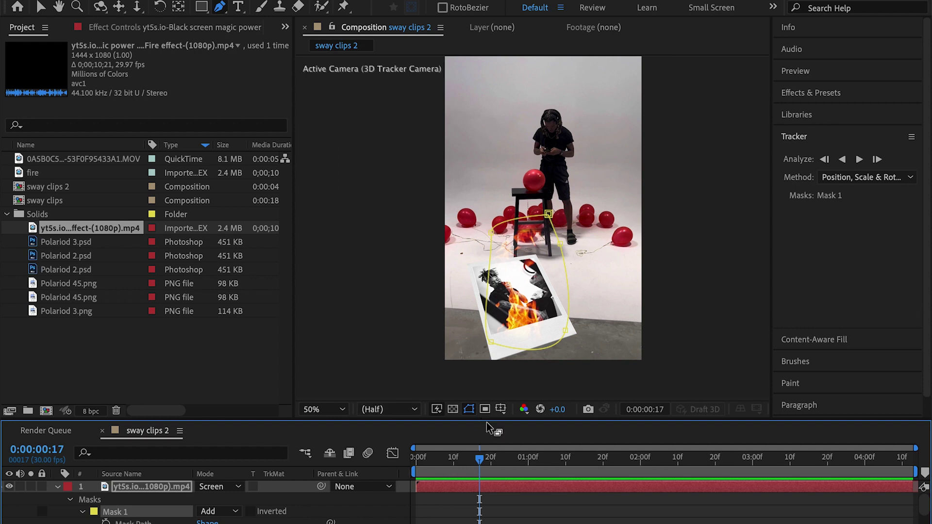
{"action": "left_click", "coordinate": [424, 457]}
{"action": "key", "text": "space"}
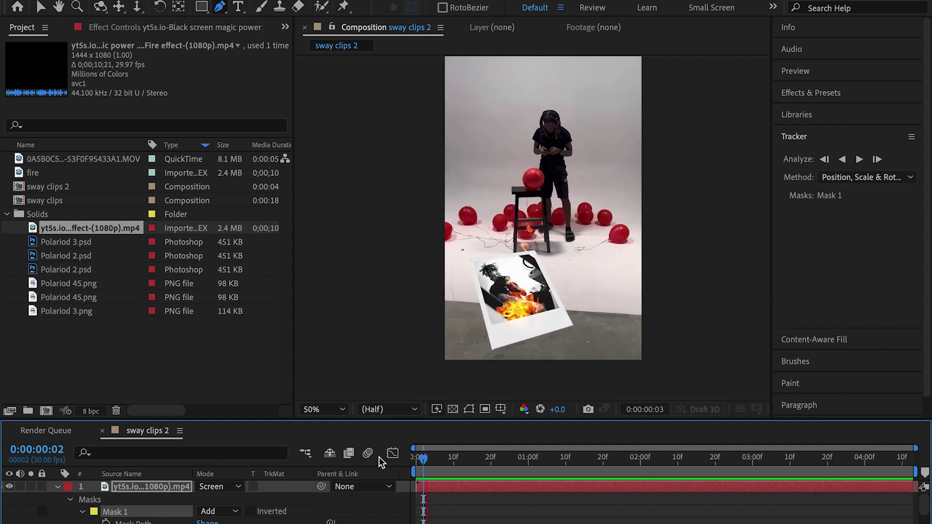
{"action": "key", "text": "space"}
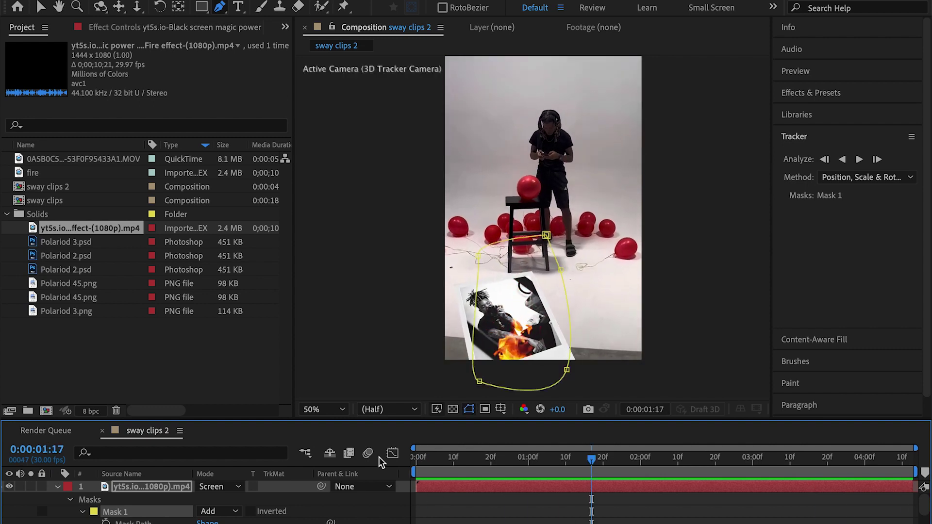
{"action": "left_click", "coordinate": [420, 460]}
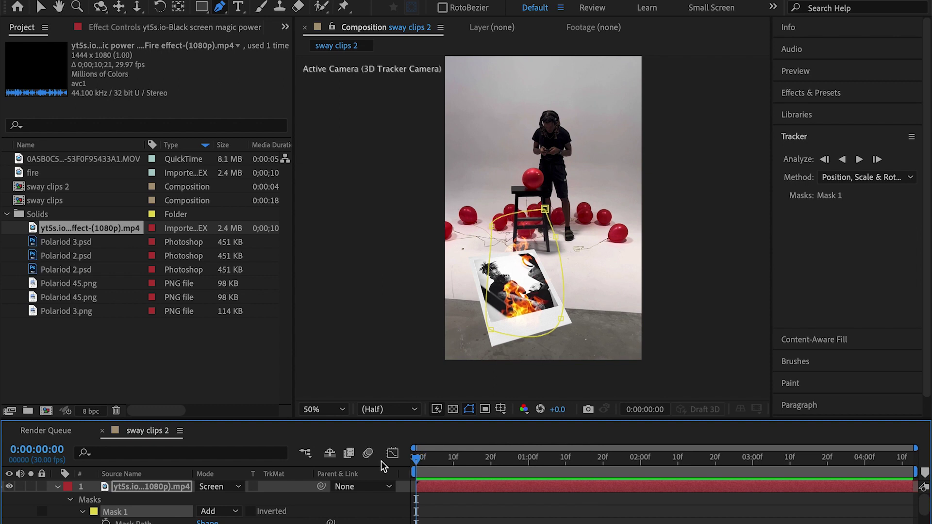
{"action": "key", "text": "space"}
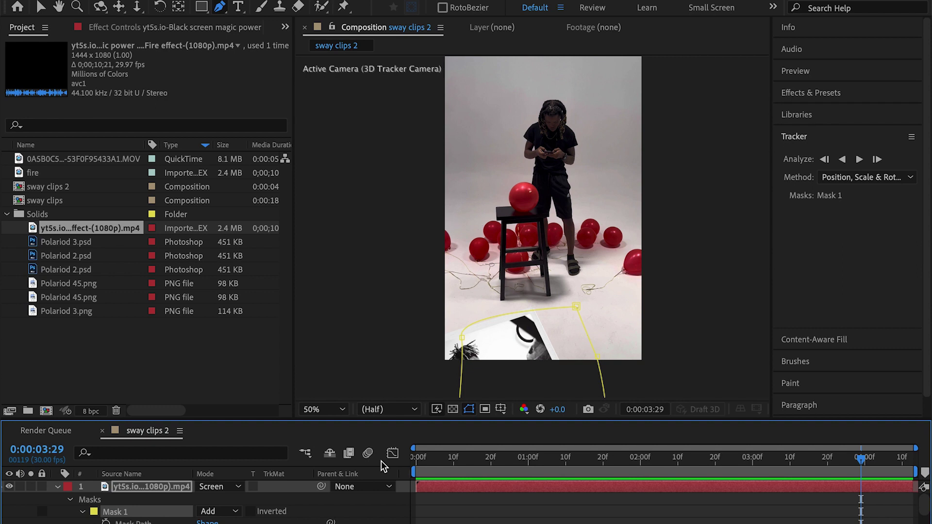
{"action": "left_click", "coordinate": [421, 458]}
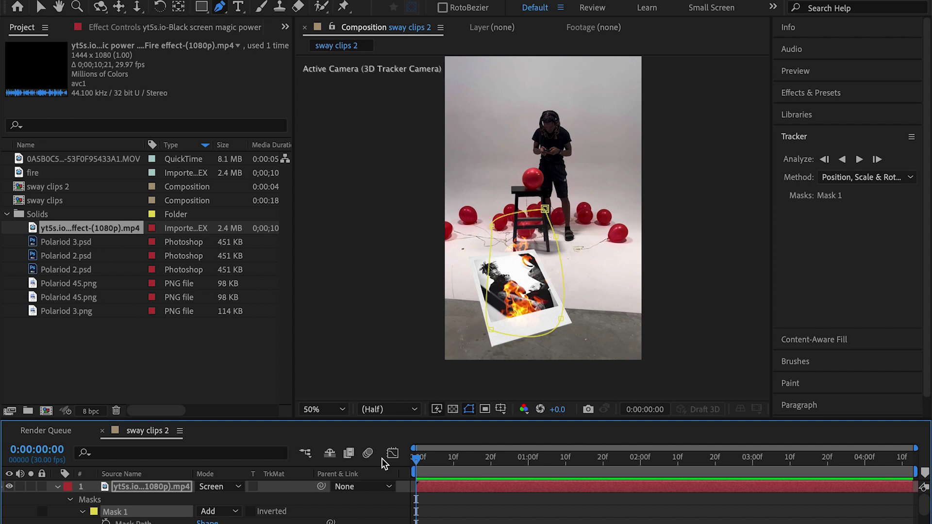
{"action": "key", "text": "space"}
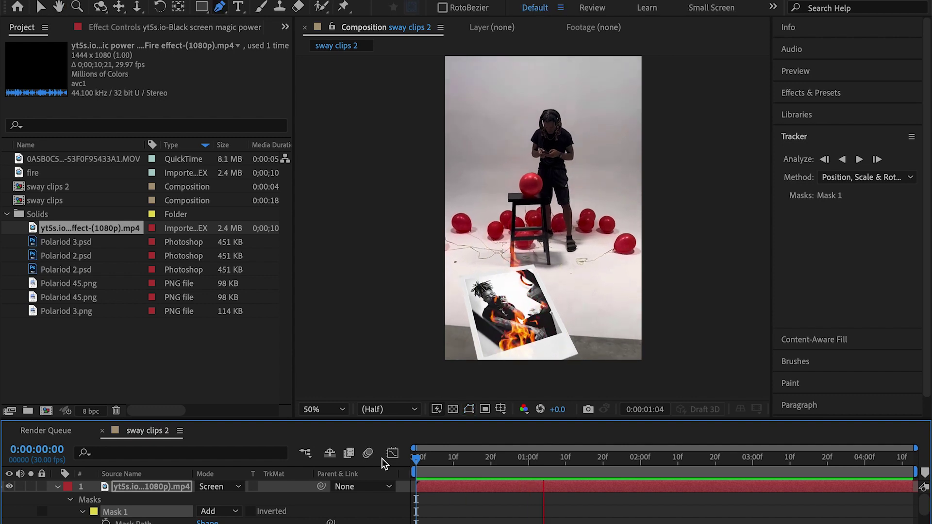
{"action": "key", "text": "space"}
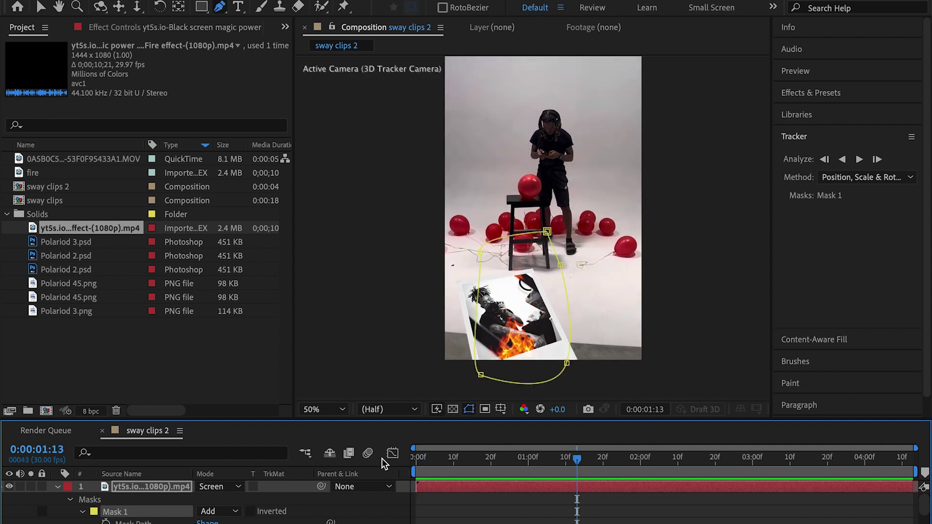